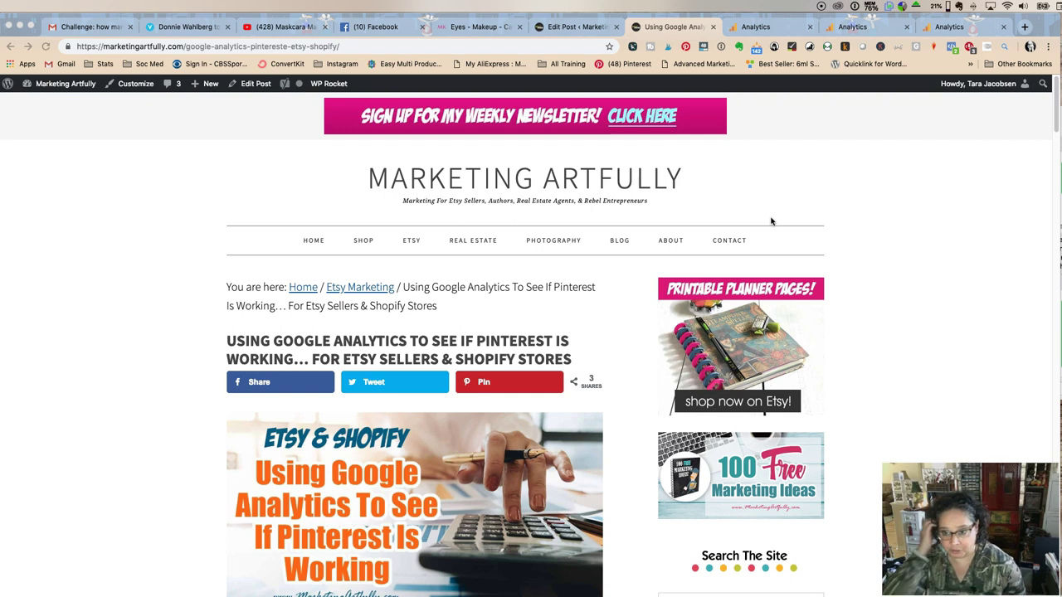
Skim the Marketing Artfully blog article by scrolling down and back up.
scroll(773, 223, down, 15)
scroll(588, 237, down, 5)
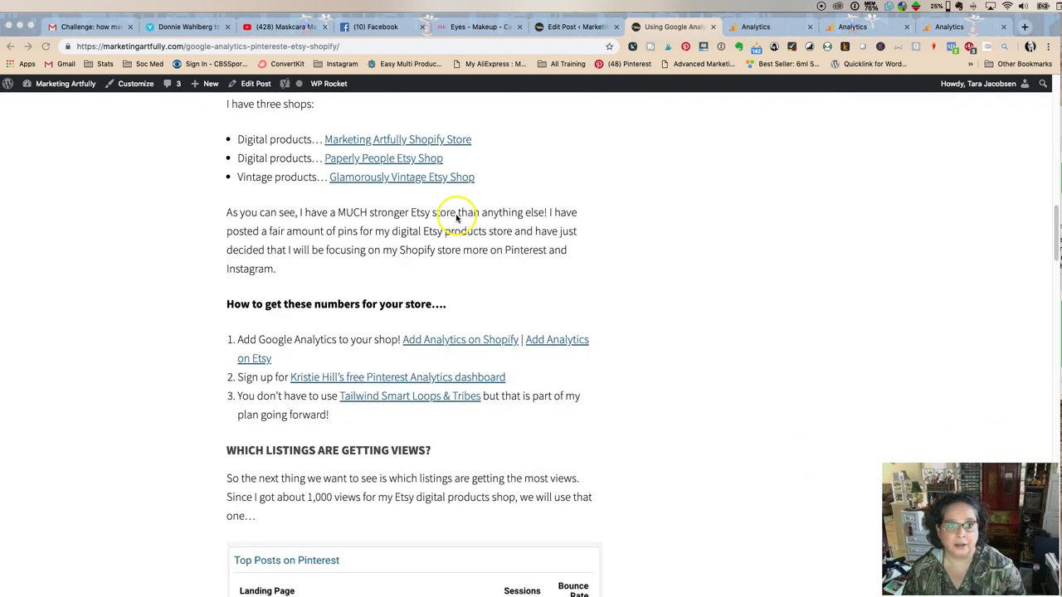
scroll(465, 360, up, 10)
scroll(445, 360, up, 10)
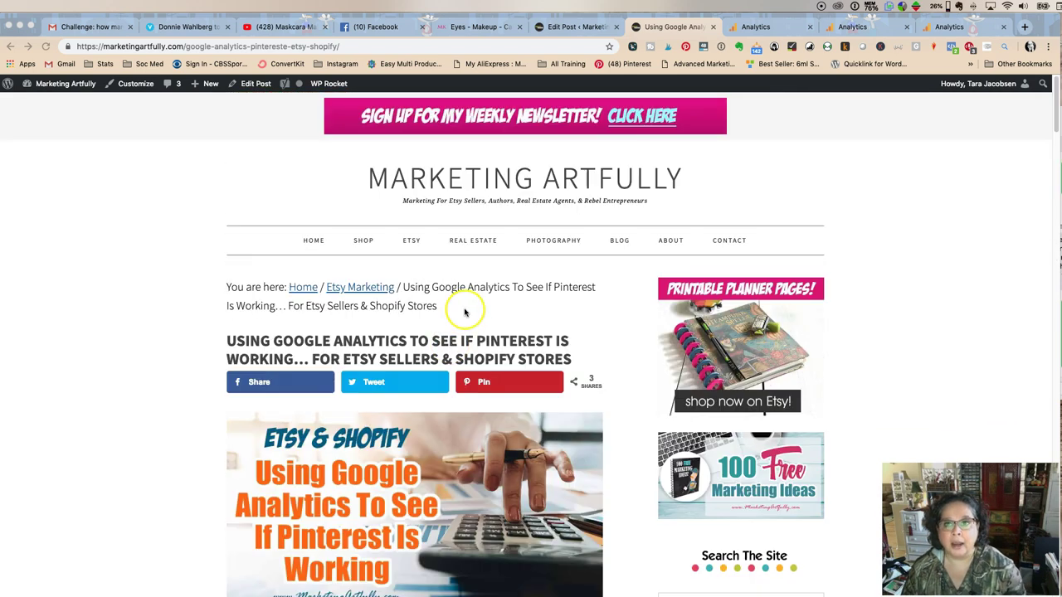
Switch to the Shopify - Marketing Artfully Pinterest dashboard and scroll through its sessions chart.
click(755, 27)
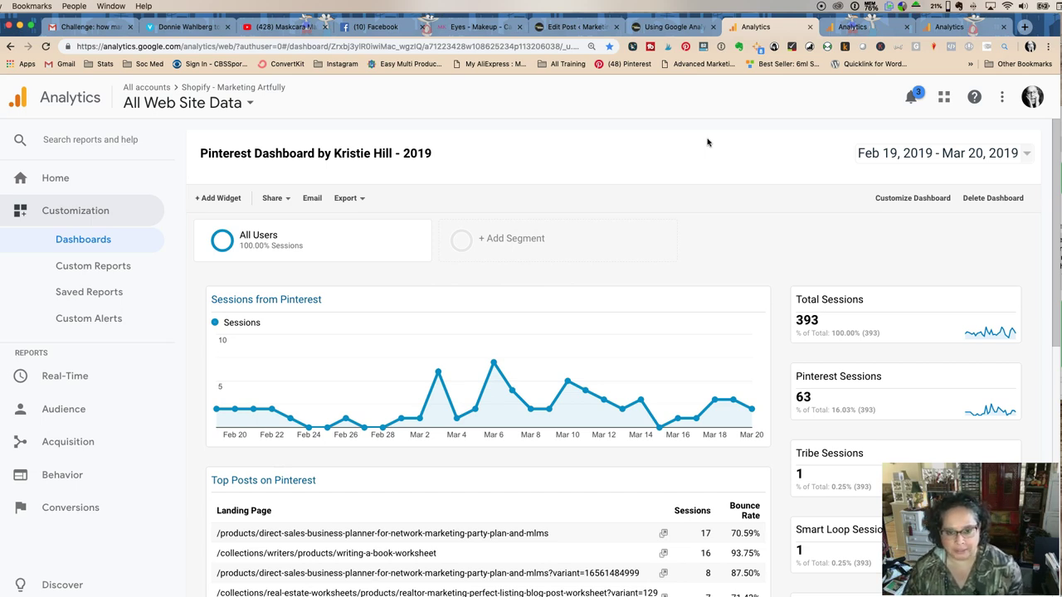
scroll(707, 142, down, 1)
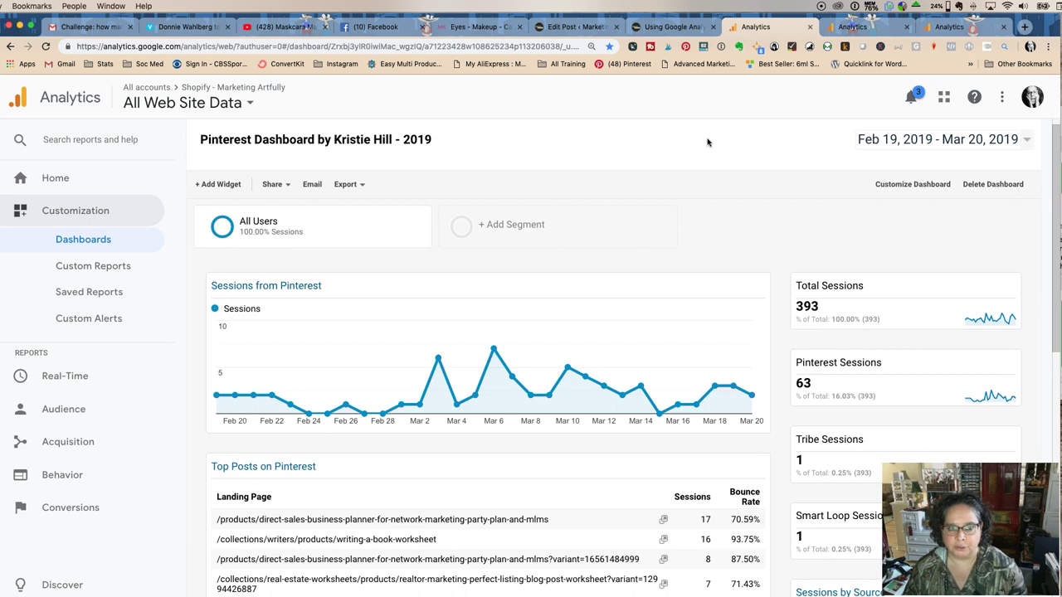
scroll(708, 142, down, 2)
scroll(707, 142, down, 1)
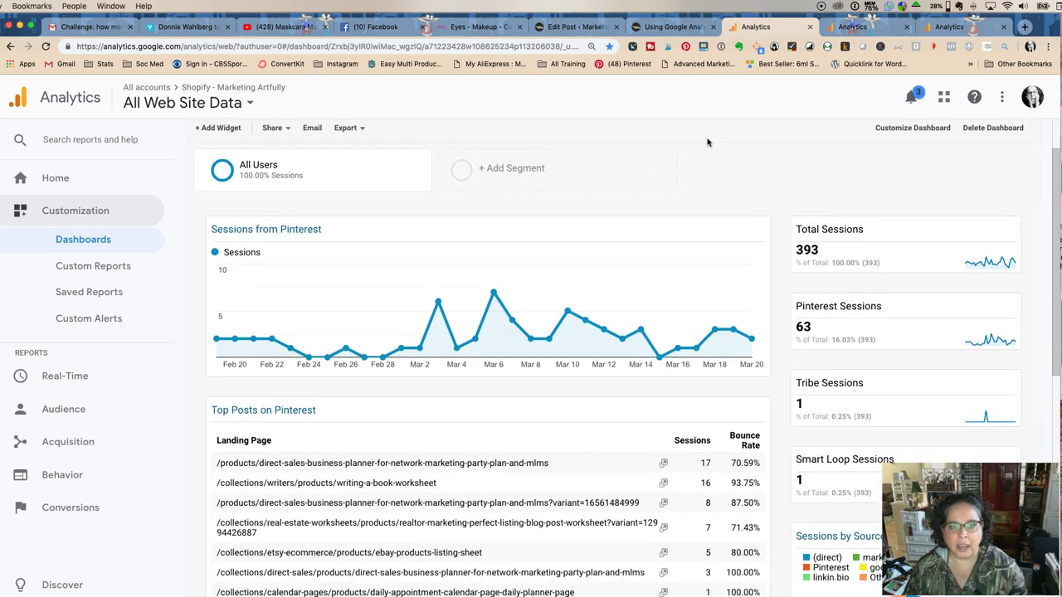
scroll(708, 142, down, 2)
scroll(708, 142, down, 1)
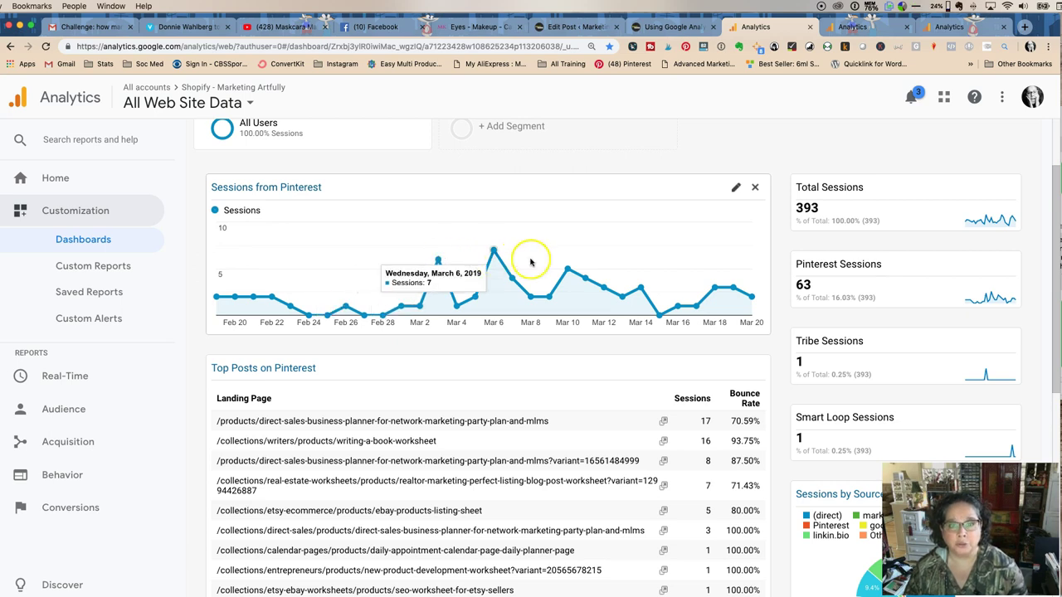
Scroll through the Top Posts table, then bring up the Glamorously Vintage on Etsy dashboard.
scroll(412, 313, down, 1)
scroll(412, 313, down, 1)
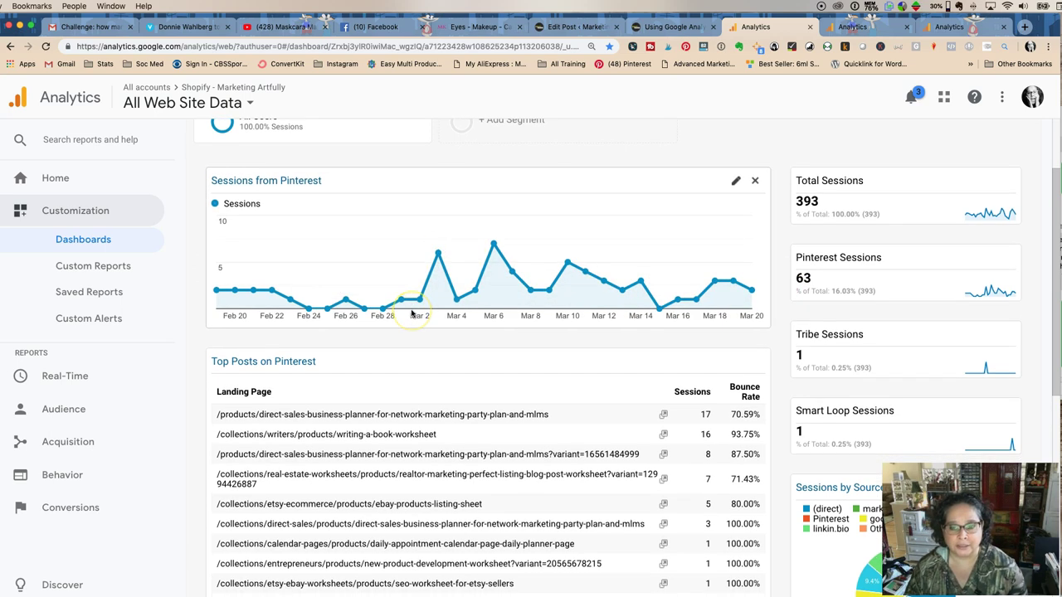
scroll(413, 313, down, 1)
scroll(412, 313, down, 2)
scroll(411, 313, down, 1)
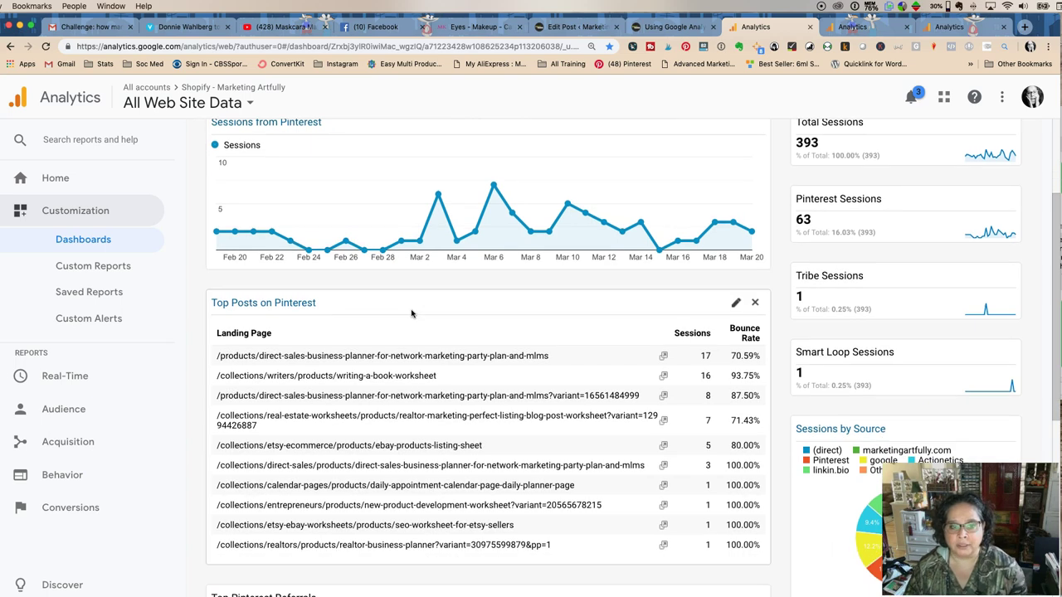
scroll(411, 312, down, 1)
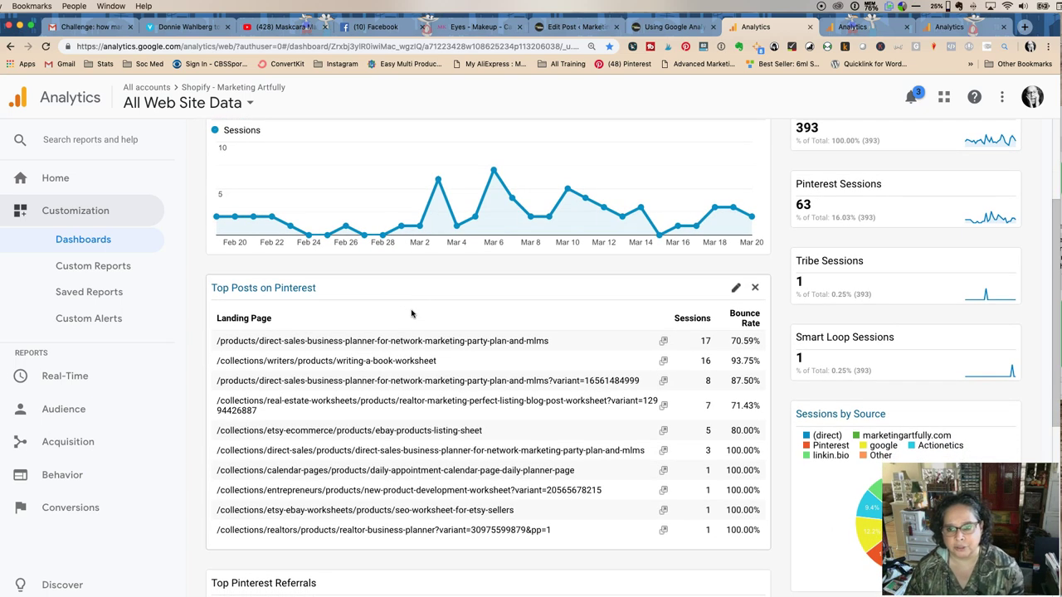
scroll(606, 258, up, 5)
click(858, 26)
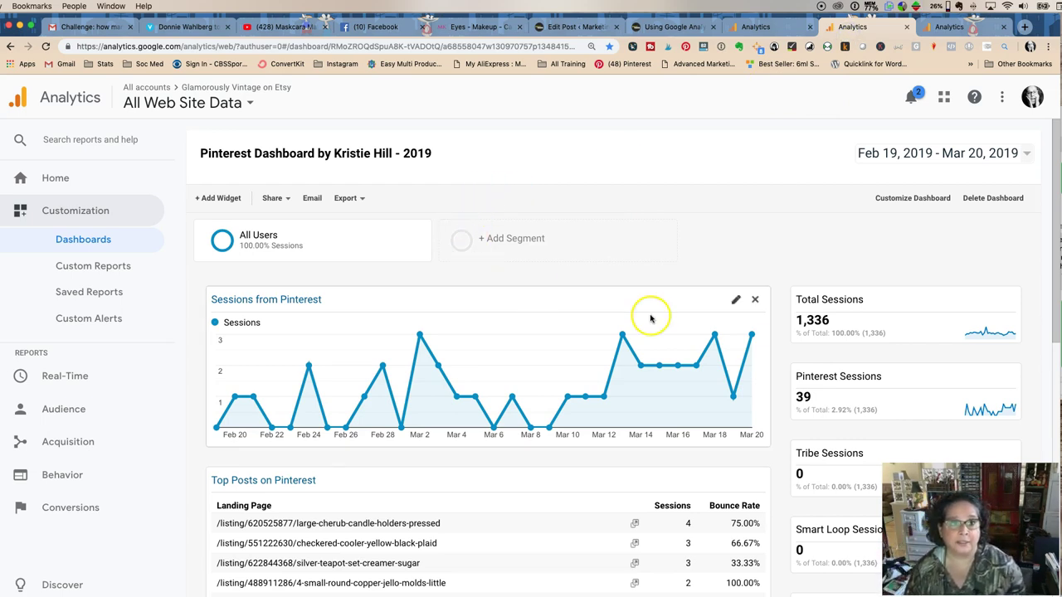
mouse_move(623, 335)
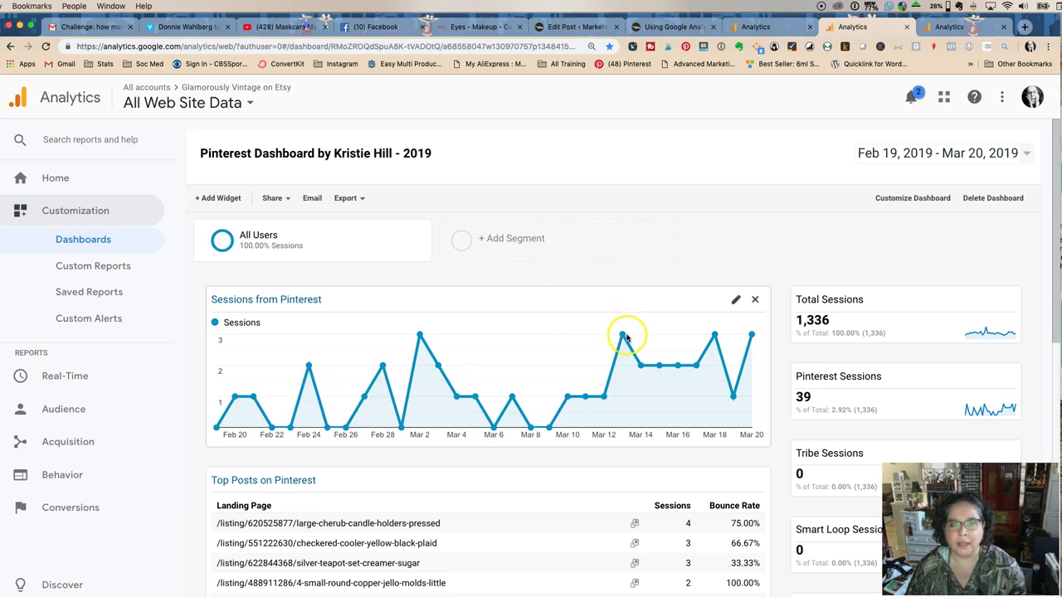
Scroll the Glamorously Vintage dashboard down to Top Pinterest Referrals and back up.
scroll(625, 315, down, 1)
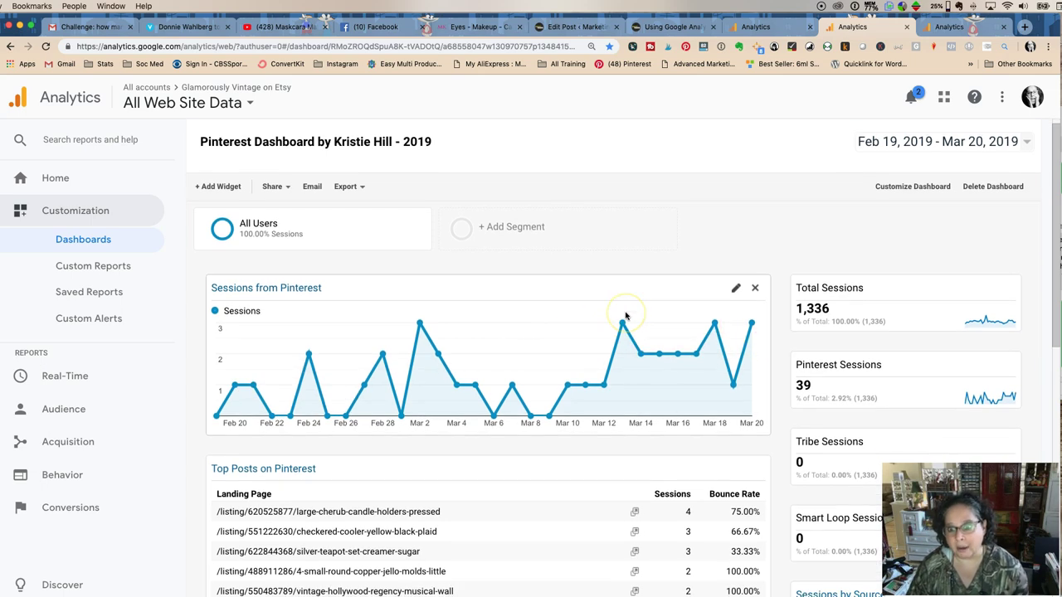
scroll(626, 315, down, 1)
scroll(625, 315, down, 1)
scroll(626, 315, down, 1)
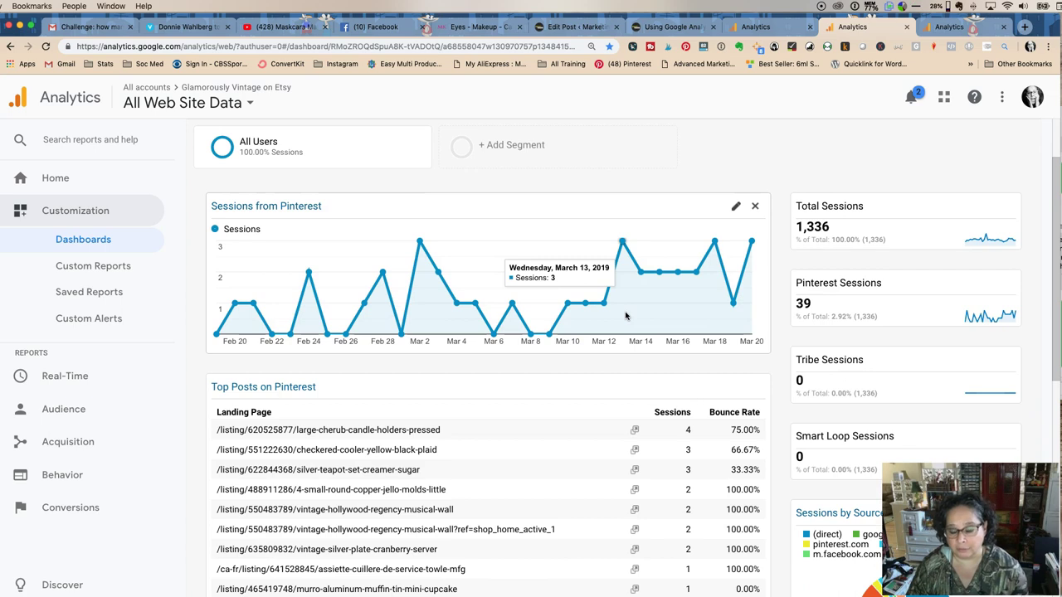
scroll(625, 315, down, 1)
scroll(625, 316, down, 1)
scroll(626, 316, down, 1)
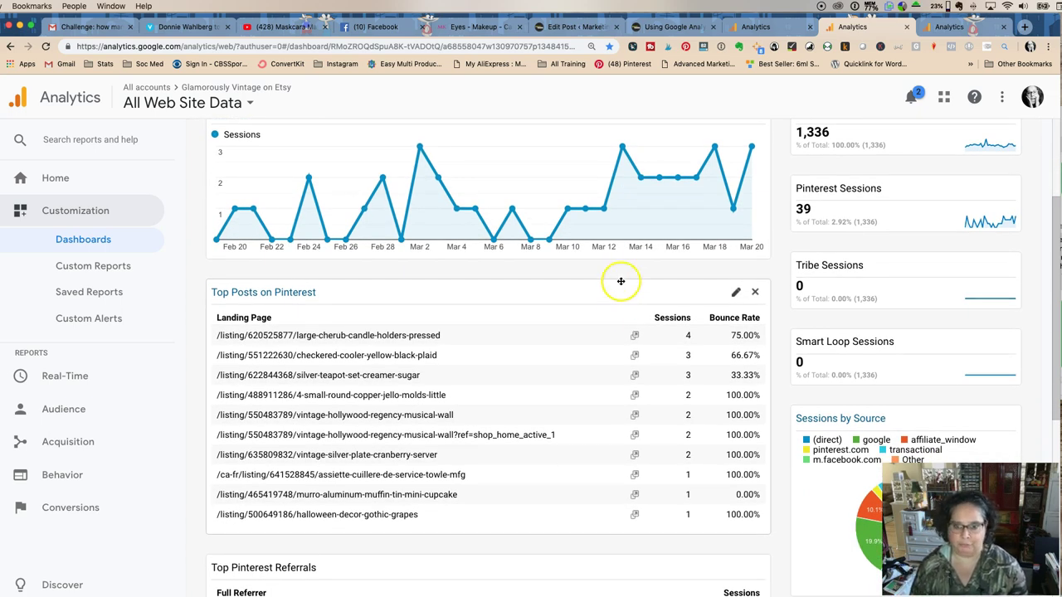
scroll(604, 282, down, 1)
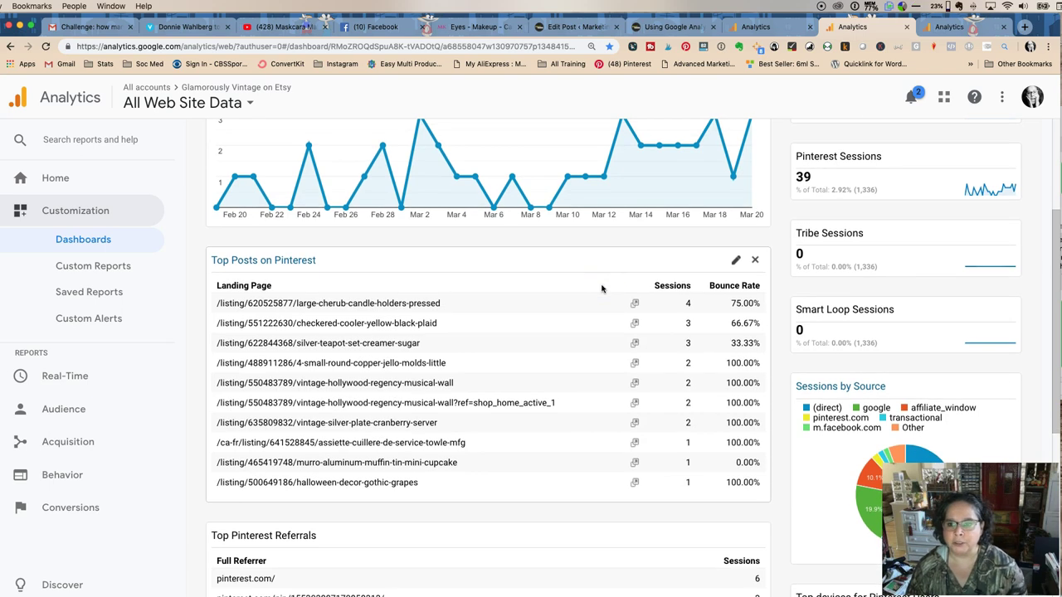
scroll(603, 288, down, 2)
scroll(602, 288, down, 5)
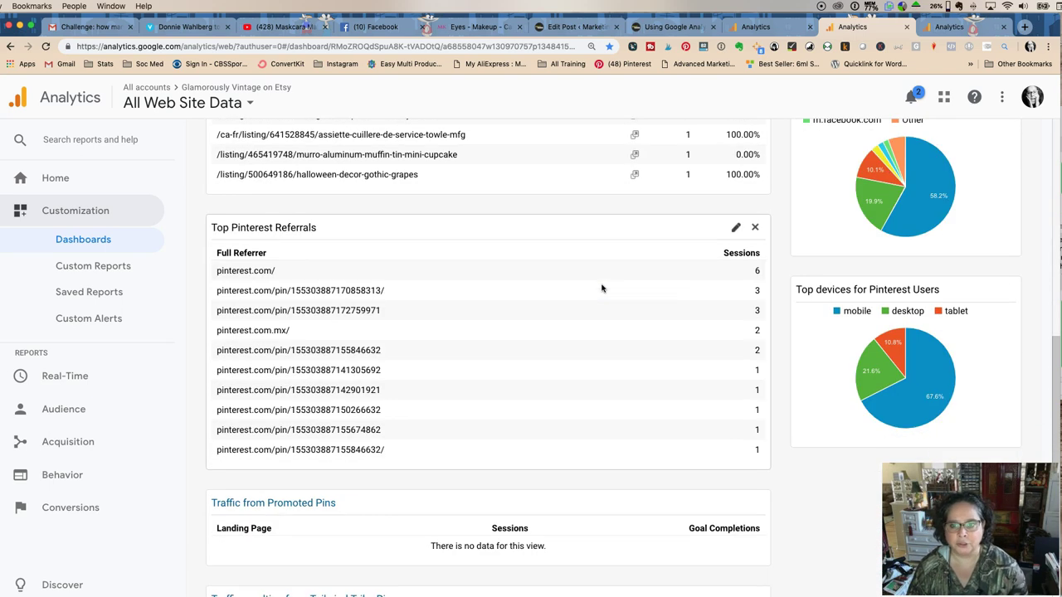
scroll(602, 288, down, 2)
scroll(602, 288, down, 3)
scroll(602, 288, up, 10)
scroll(602, 288, up, 5)
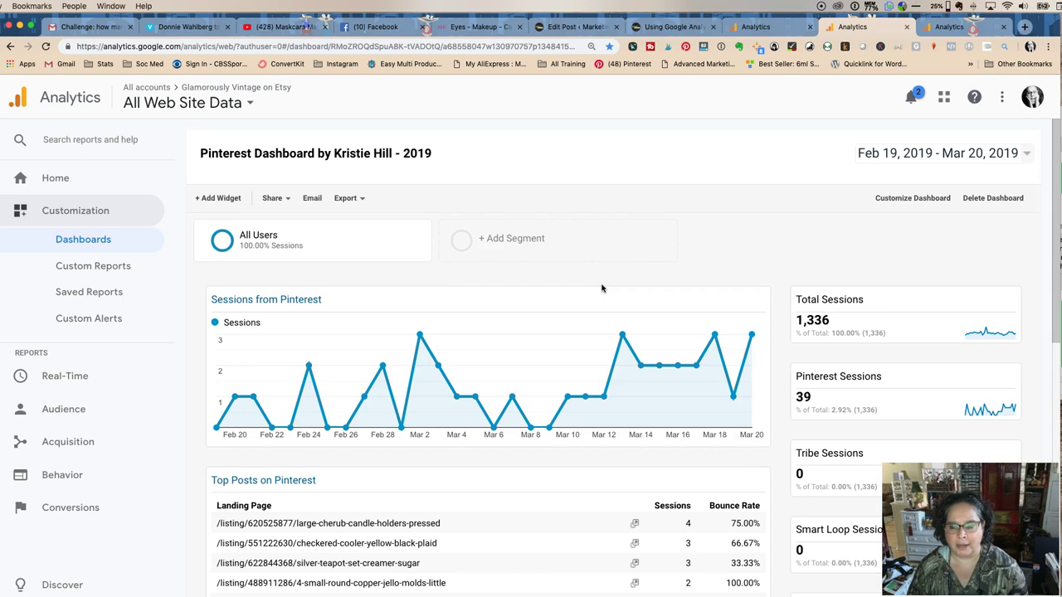
click(946, 28)
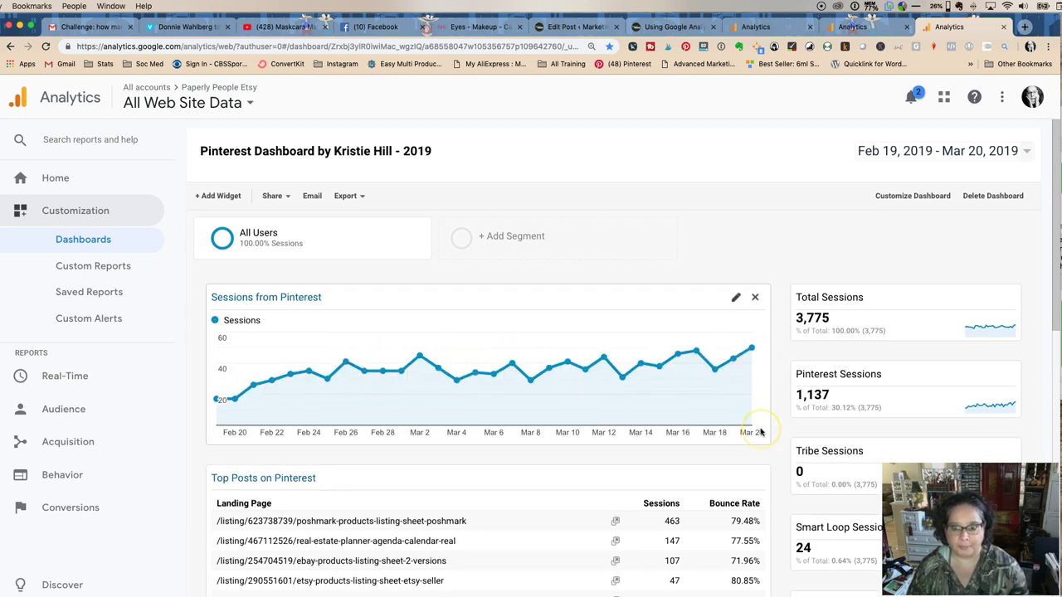
scroll(759, 432, down, 2)
scroll(761, 432, down, 1)
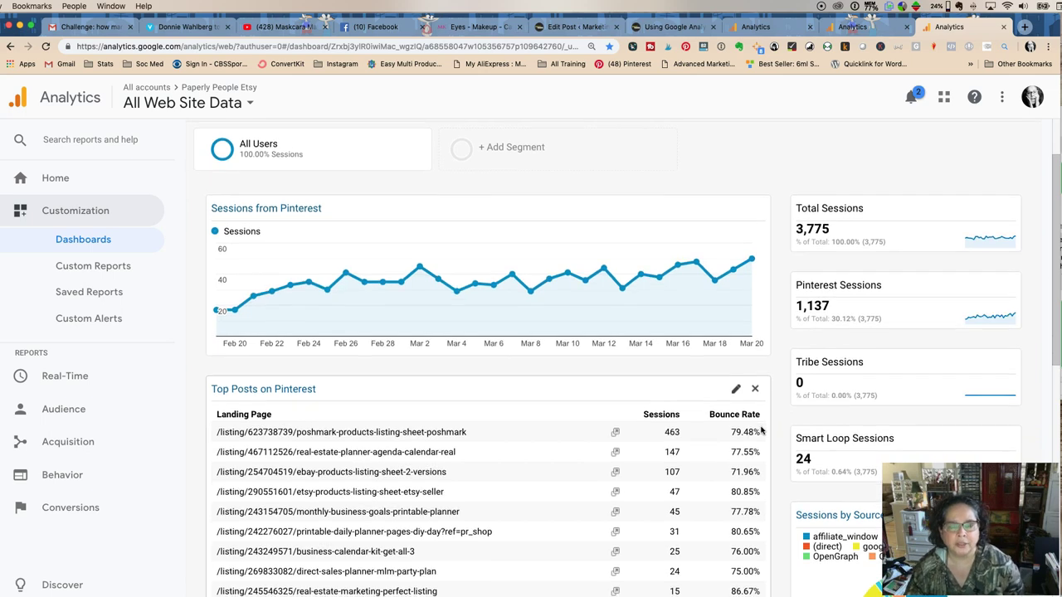
scroll(761, 429, down, 2)
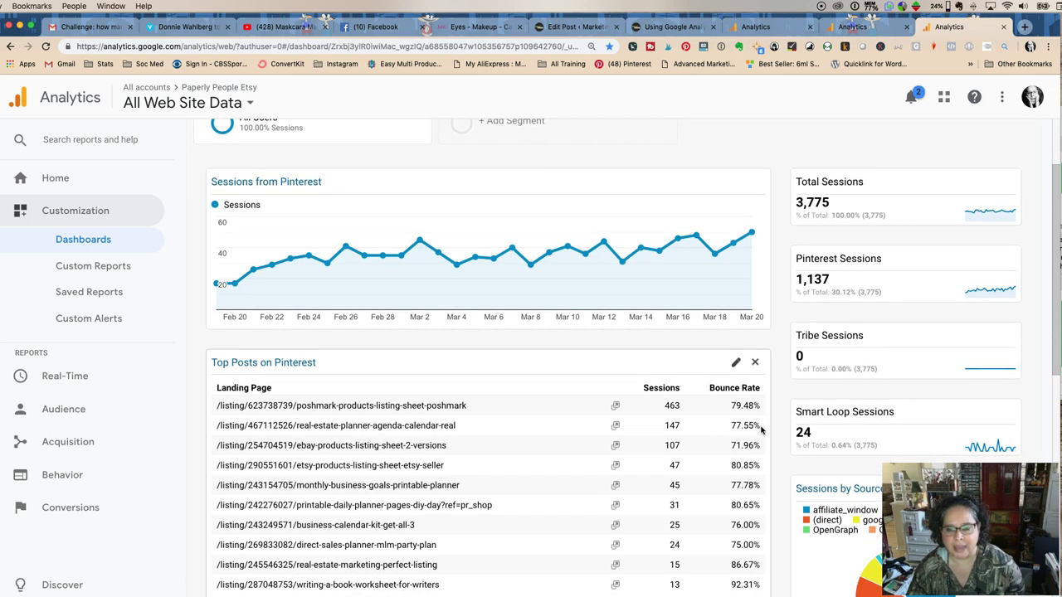
scroll(762, 430, up, 3)
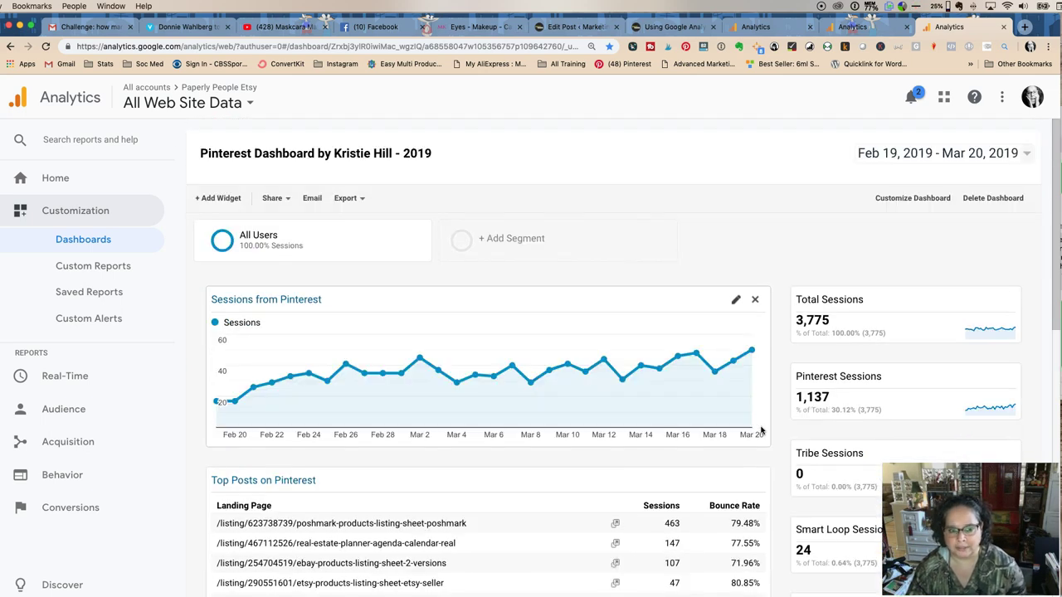
click(603, 409)
scroll(603, 409, down, 1)
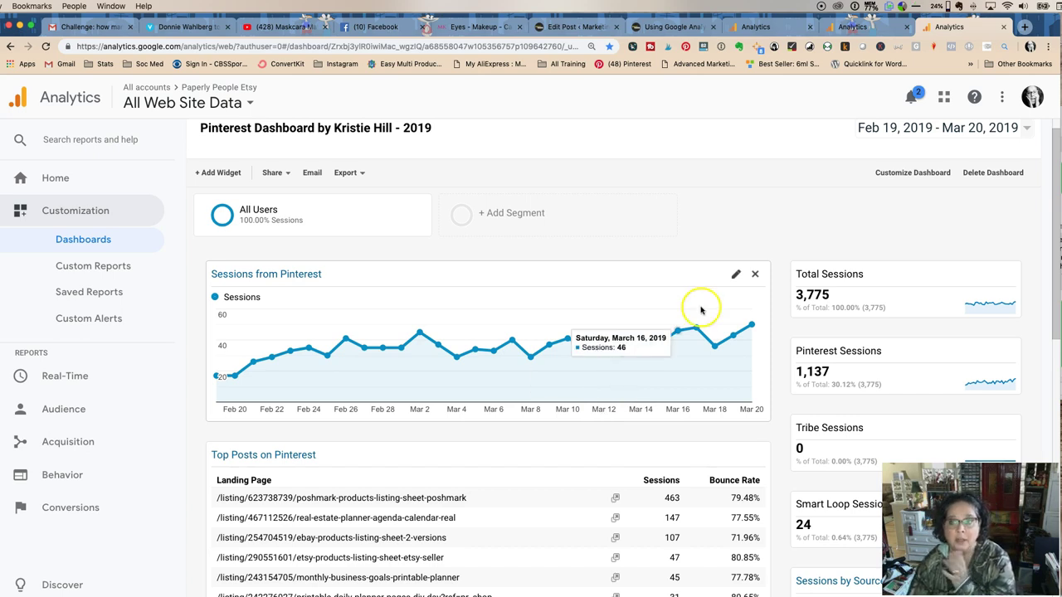
mouse_move(904, 319)
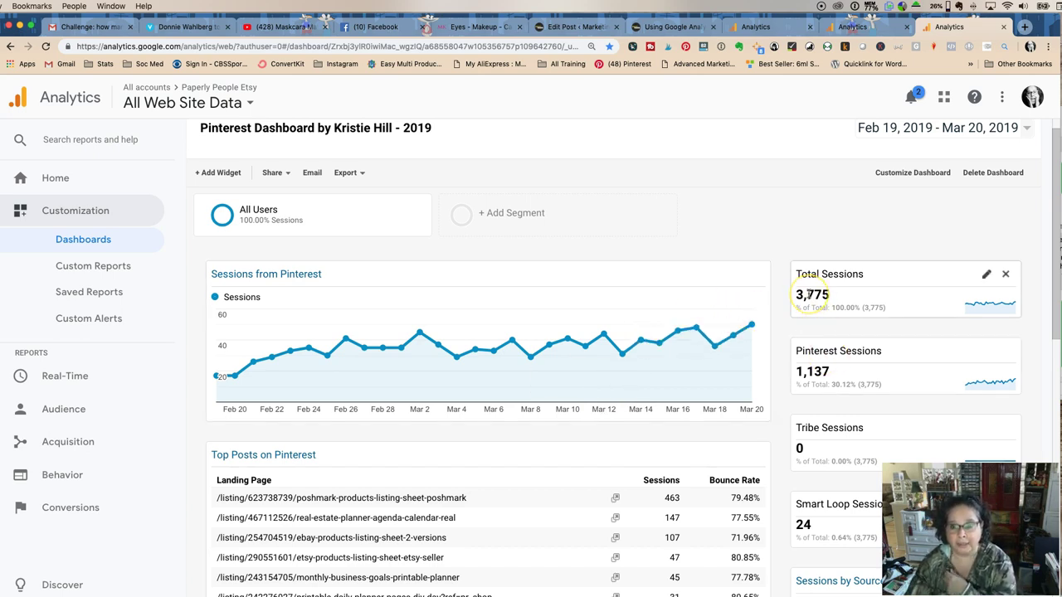
Browse the Paperly People dashboard and select part of the top landing page's product name.
click(815, 297)
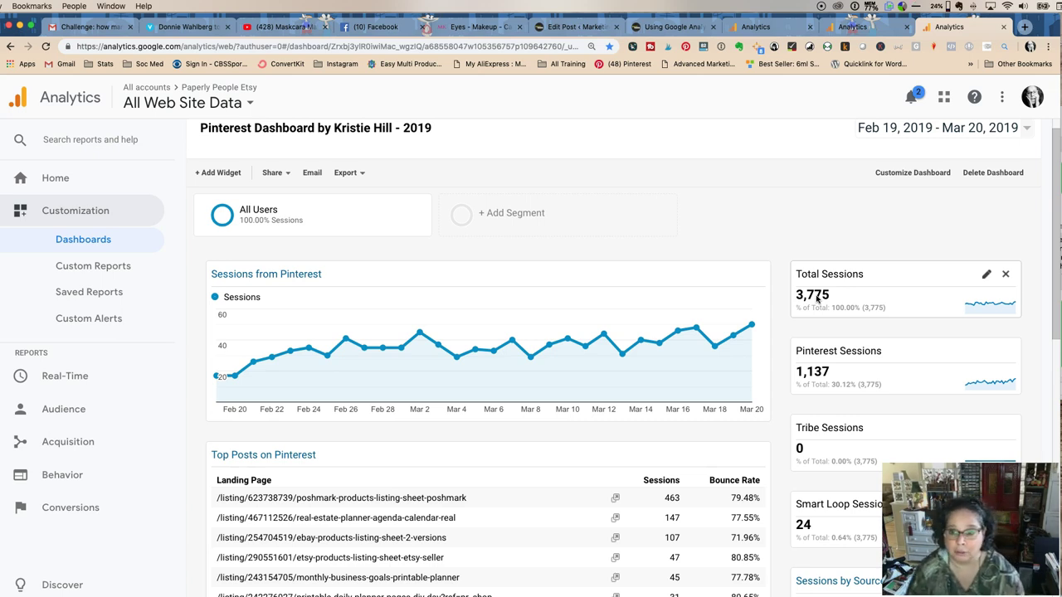
scroll(929, 299, down, 2)
scroll(776, 242, up, 1)
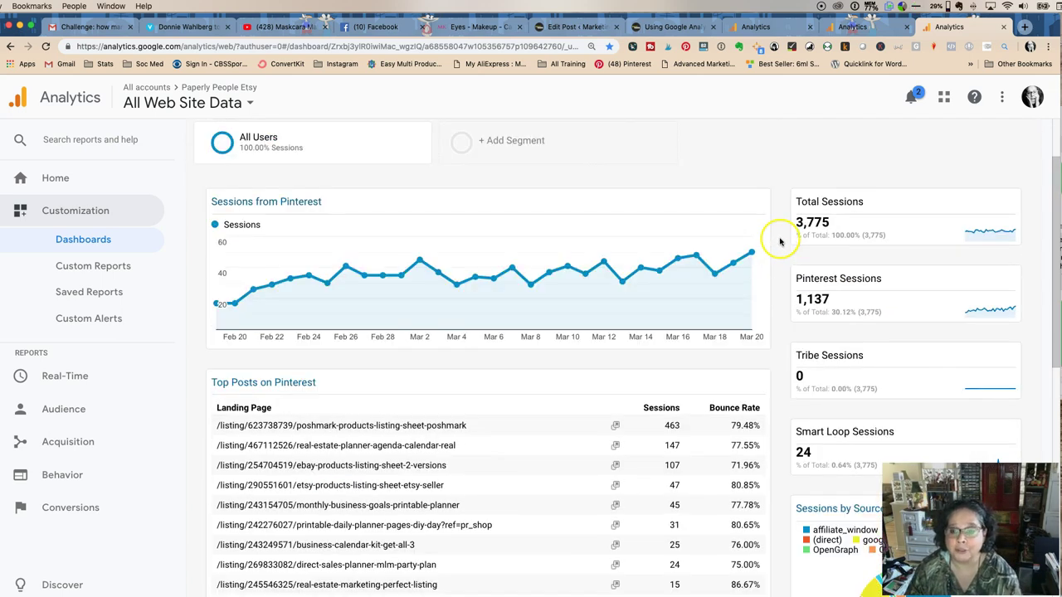
mouse_move(904, 373)
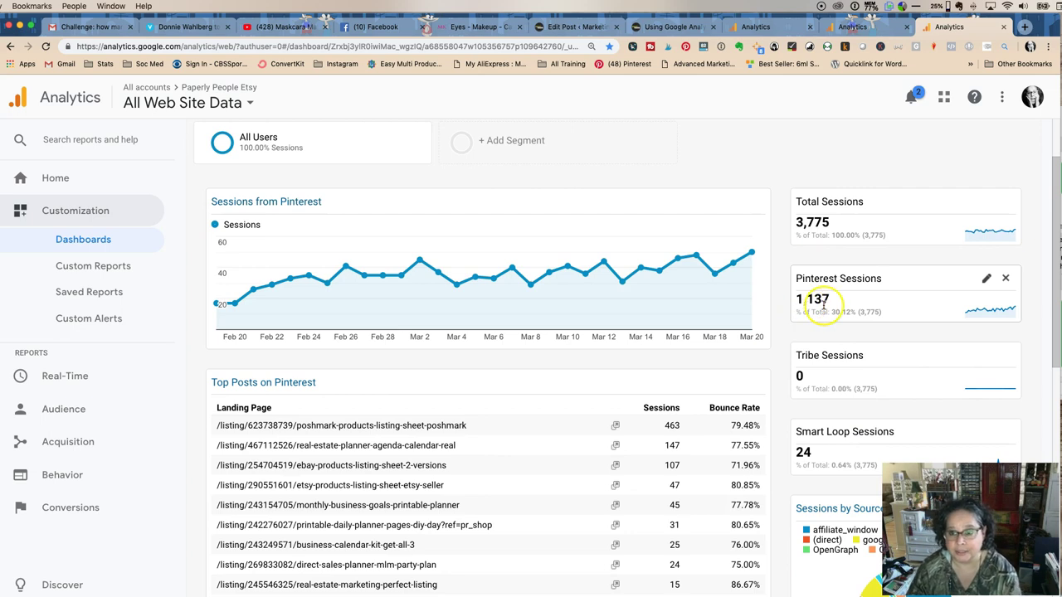
scroll(820, 303, down, 1)
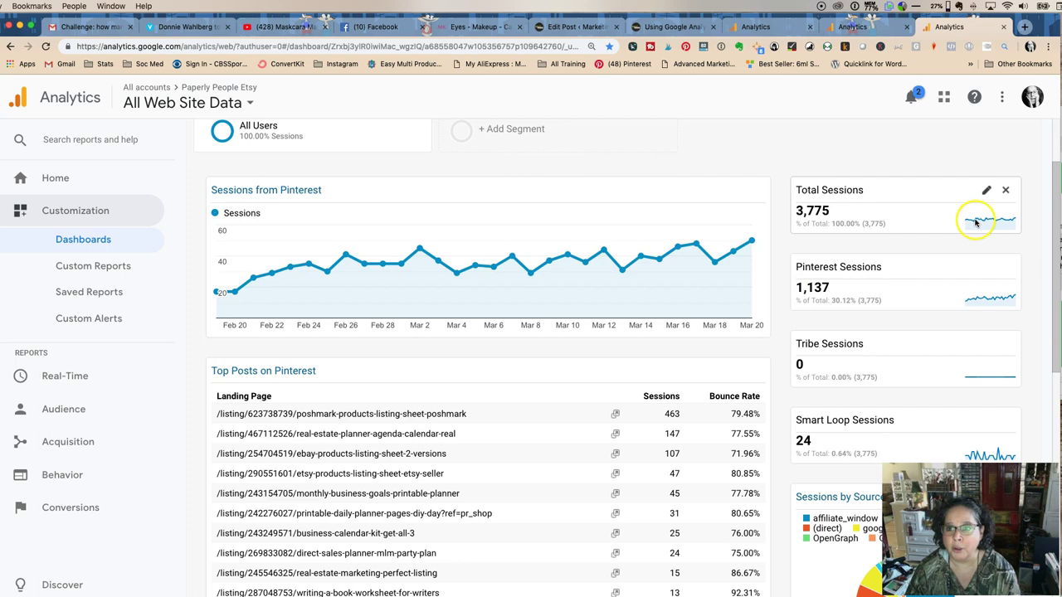
mouse_move(989, 224)
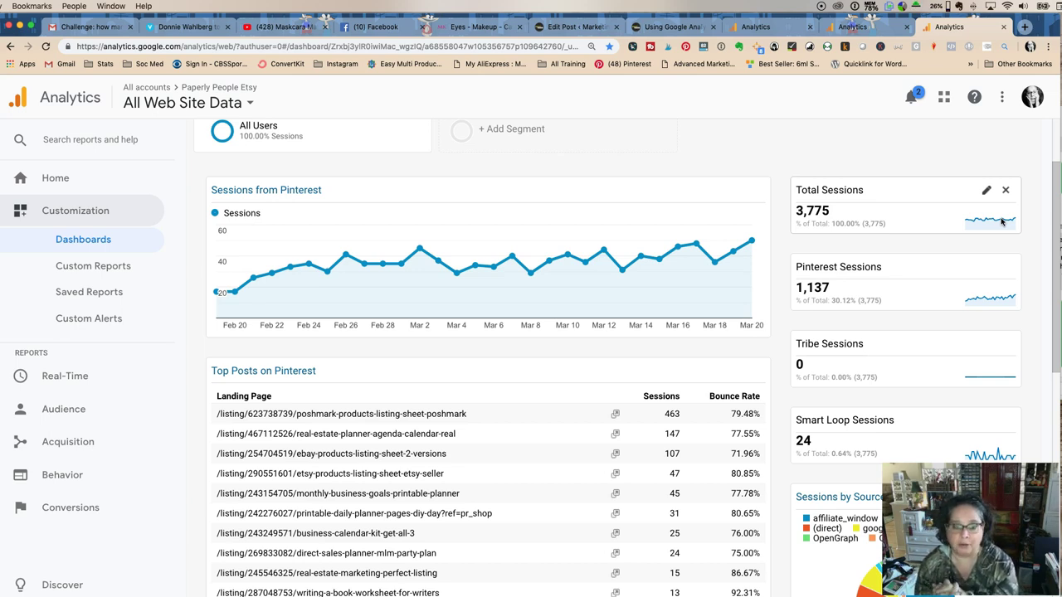
scroll(675, 230, down, 2)
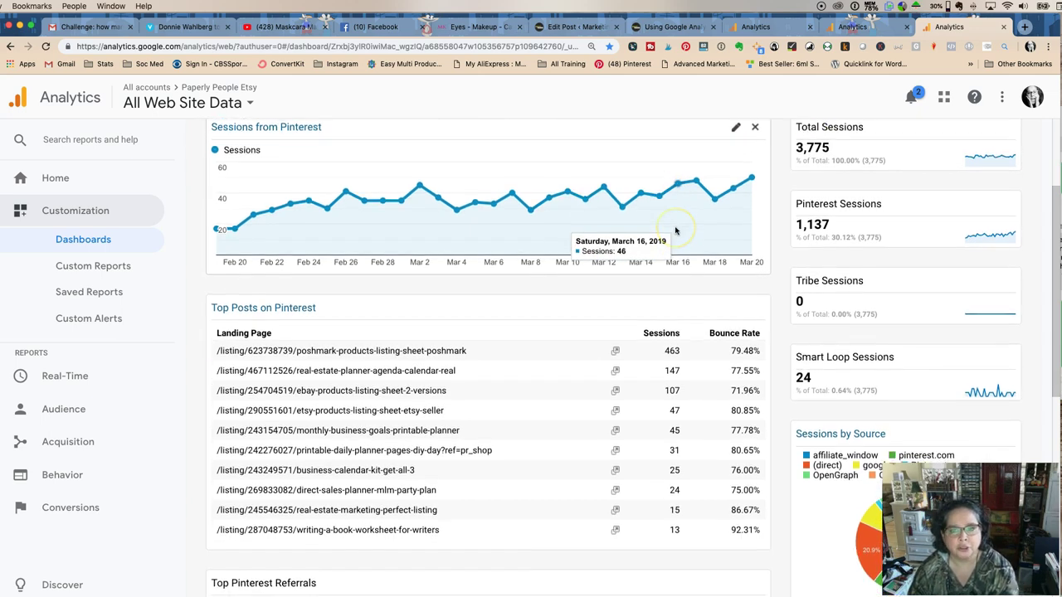
scroll(670, 232, down, 1)
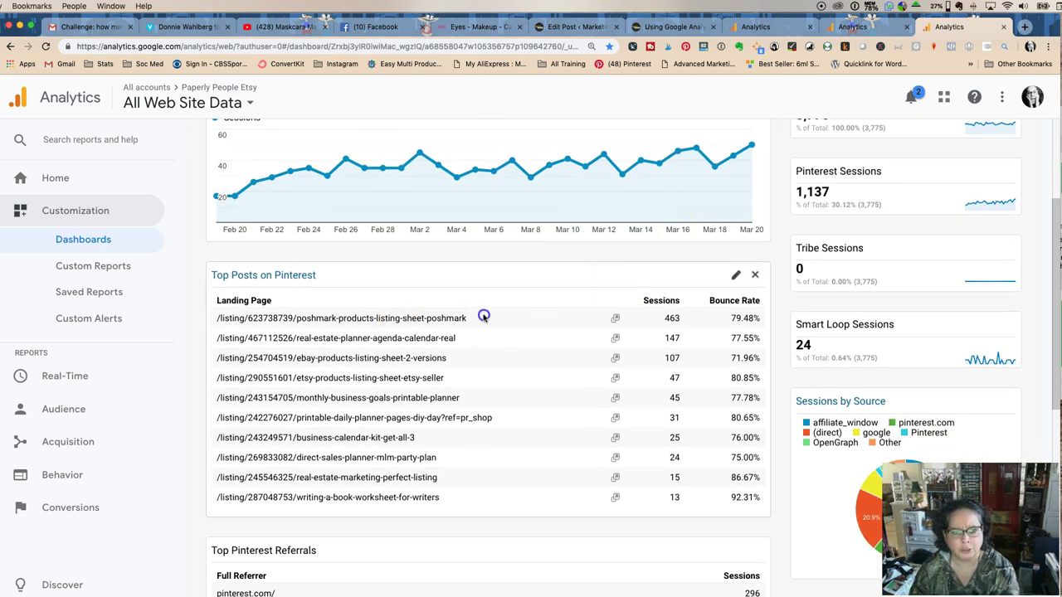
drag(475, 319, 317, 319)
scroll(435, 315, down, 1)
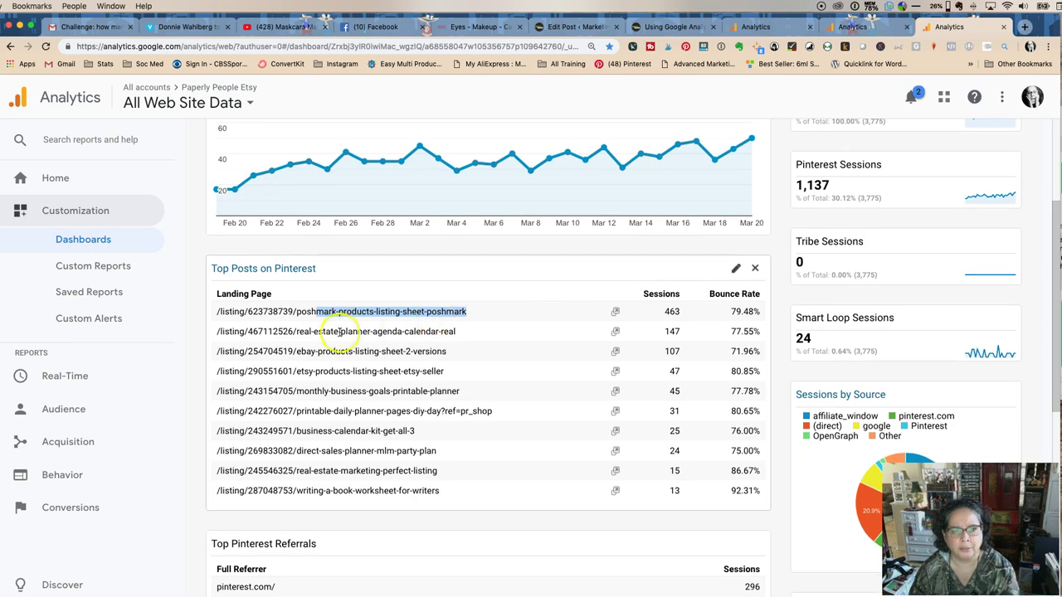
scroll(407, 348, down, 1)
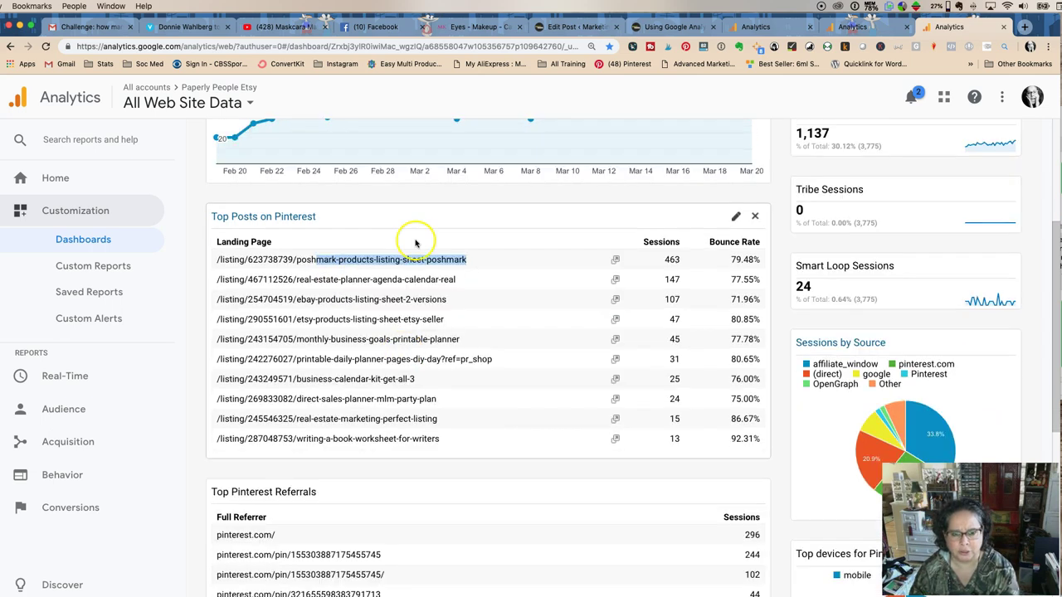
scroll(406, 377, down, 1)
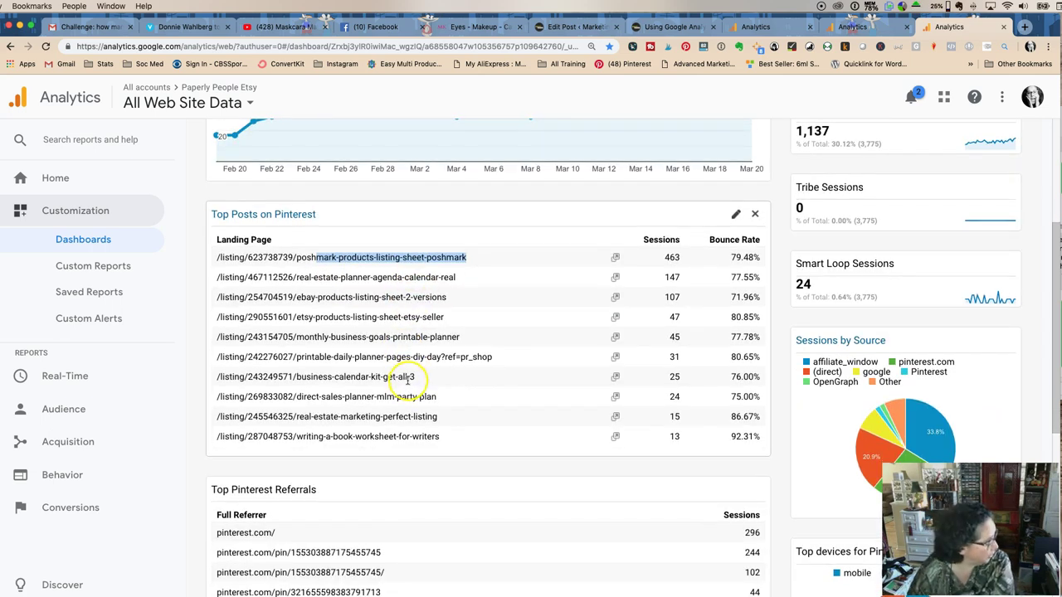
scroll(409, 377, down, 1)
scroll(409, 379, down, 2)
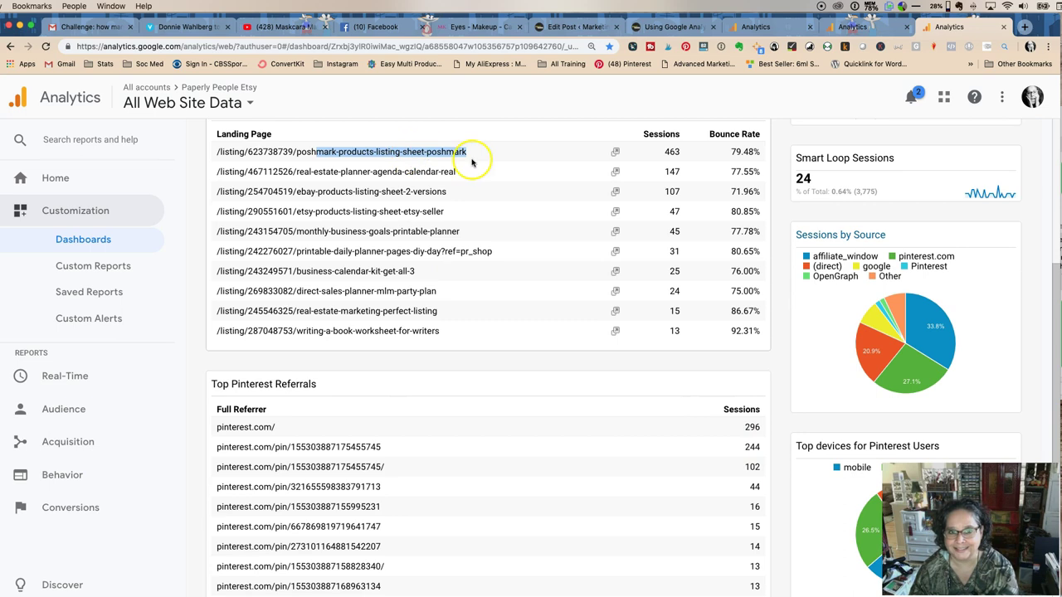
drag(392, 448, 224, 449)
key(super+c)
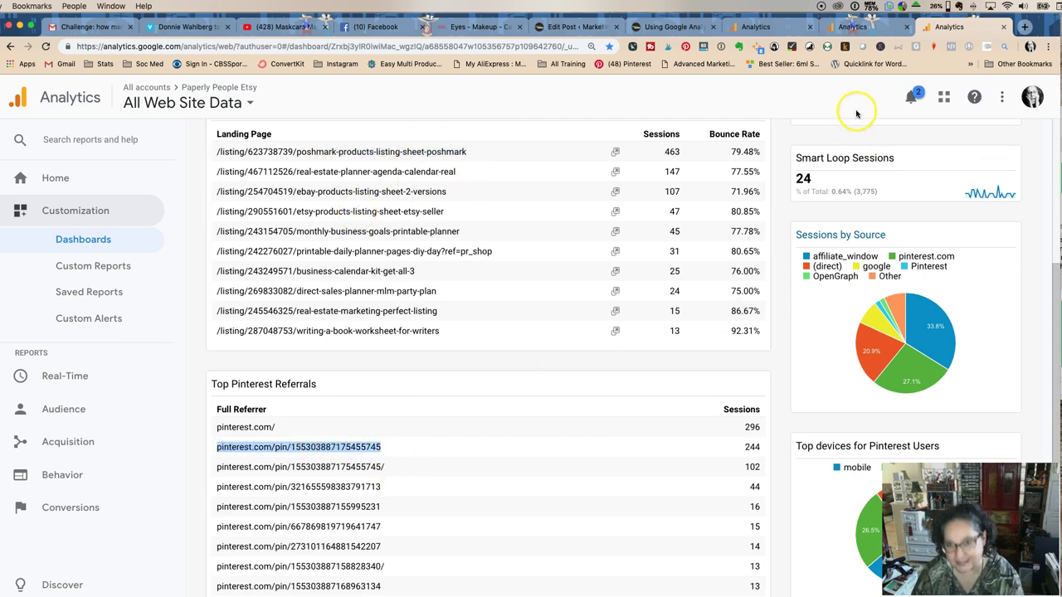
click(1020, 29)
key(super+v)
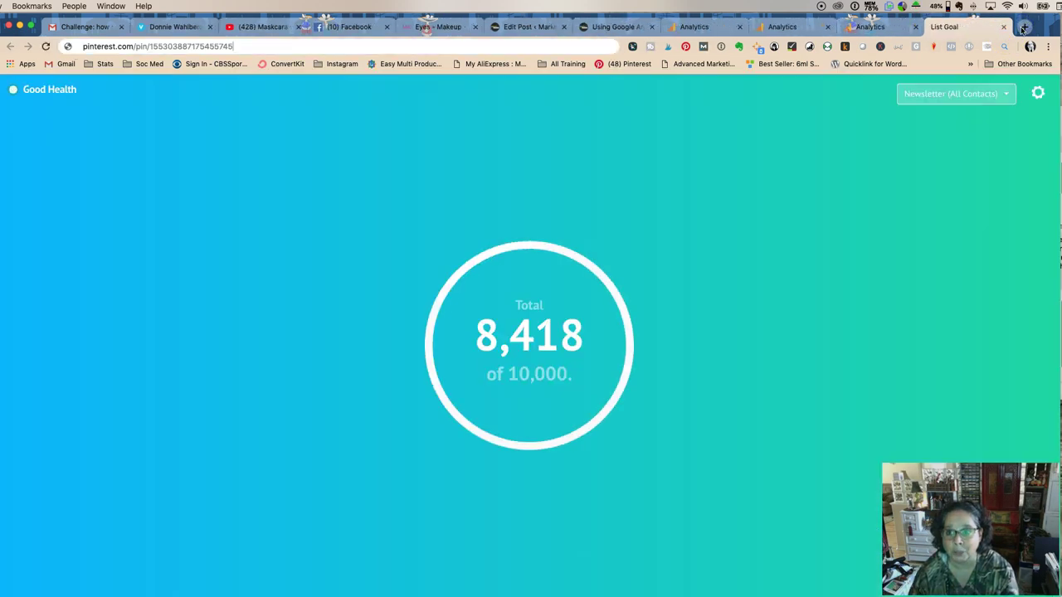
key(Return)
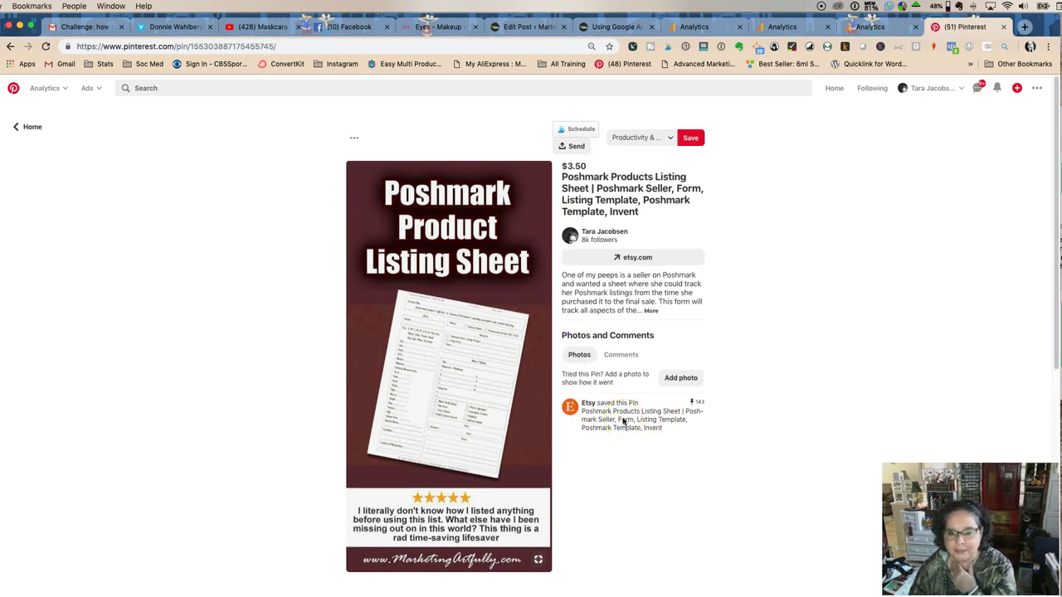
click(596, 431)
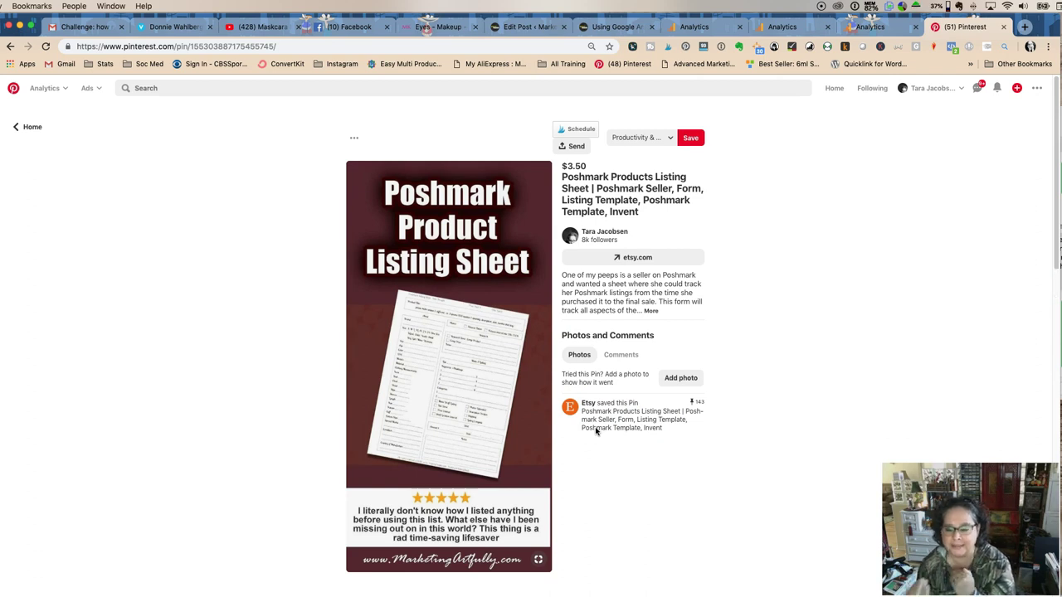
Read the Poshmark Products Listing Sheet pin's full description, then close its tab.
click(649, 311)
scroll(655, 323, down, 5)
scroll(675, 332, up, 2)
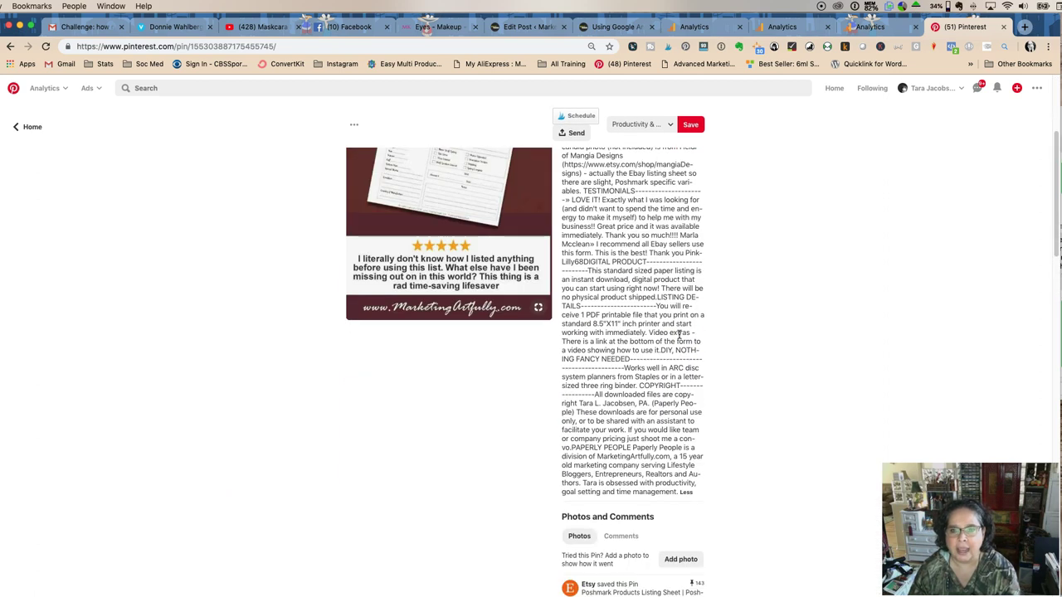
click(613, 402)
scroll(602, 319, up, 5)
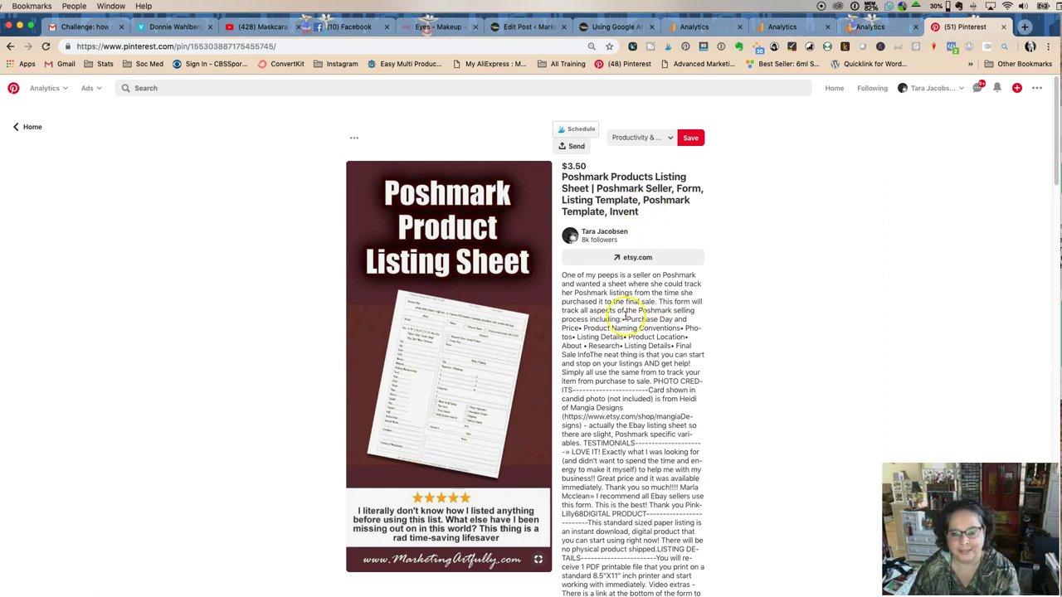
scroll(649, 404, down, 1)
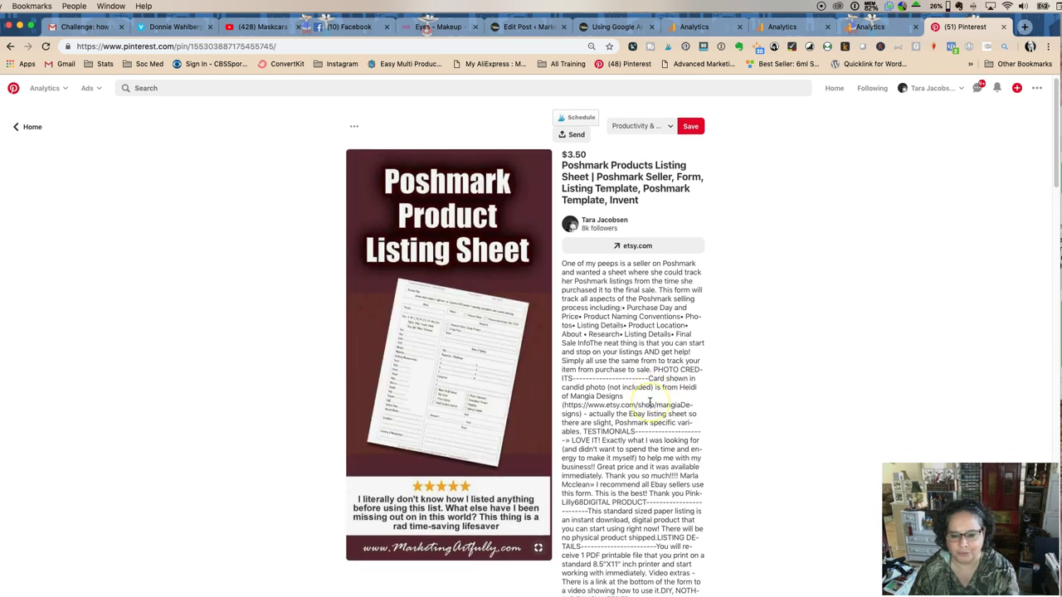
scroll(650, 404, down, 2)
scroll(649, 404, down, 3)
scroll(651, 401, up, 5)
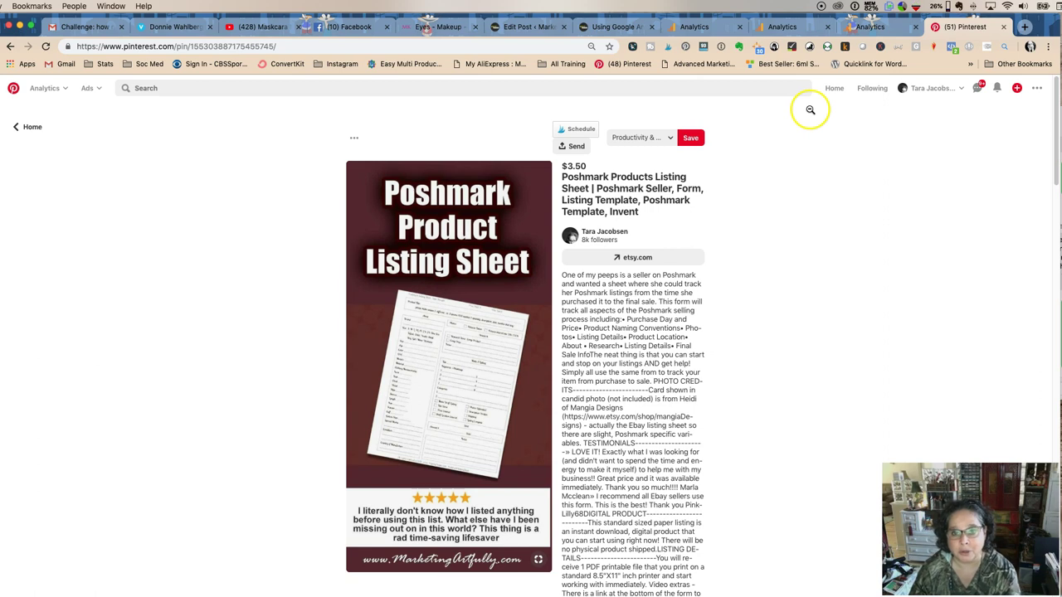
click(1004, 26)
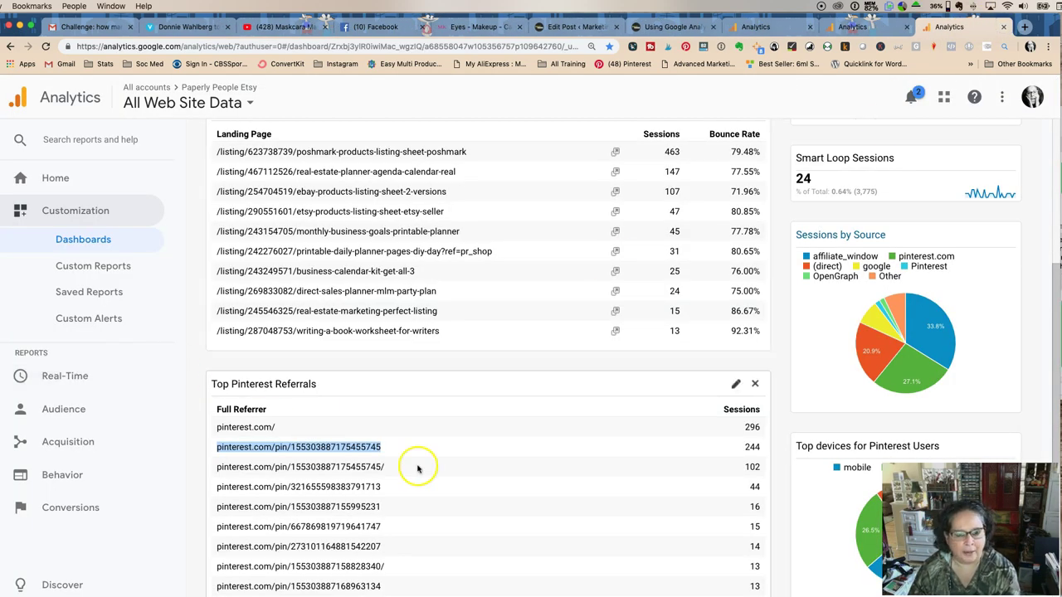
mouse_move(416, 466)
mouse_down()
mouse_move(208, 473)
mouse_move(250, 469)
mouse_up()
key(ctrl+c)
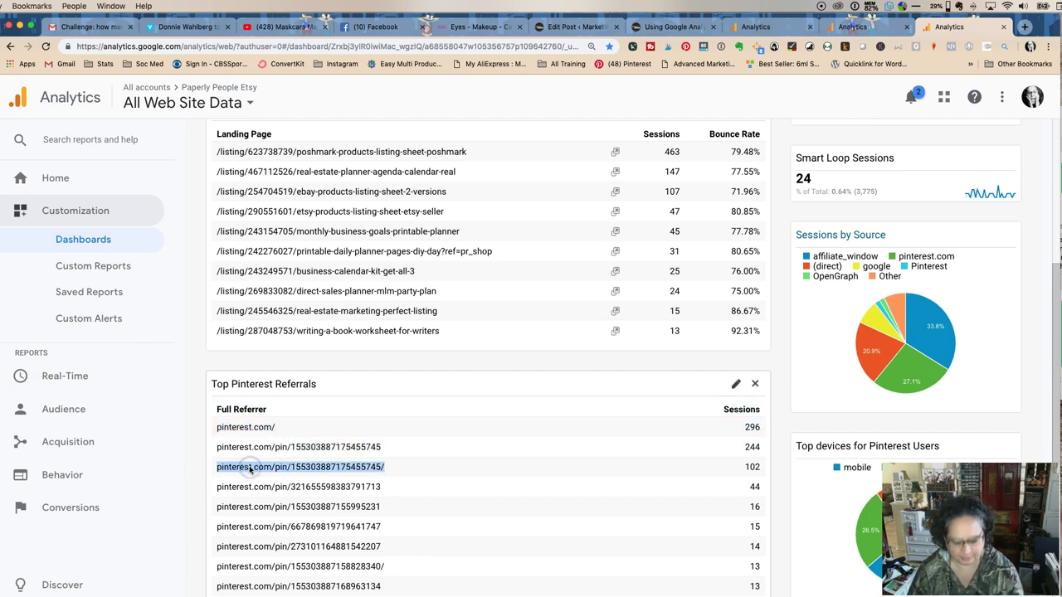
click(1024, 27)
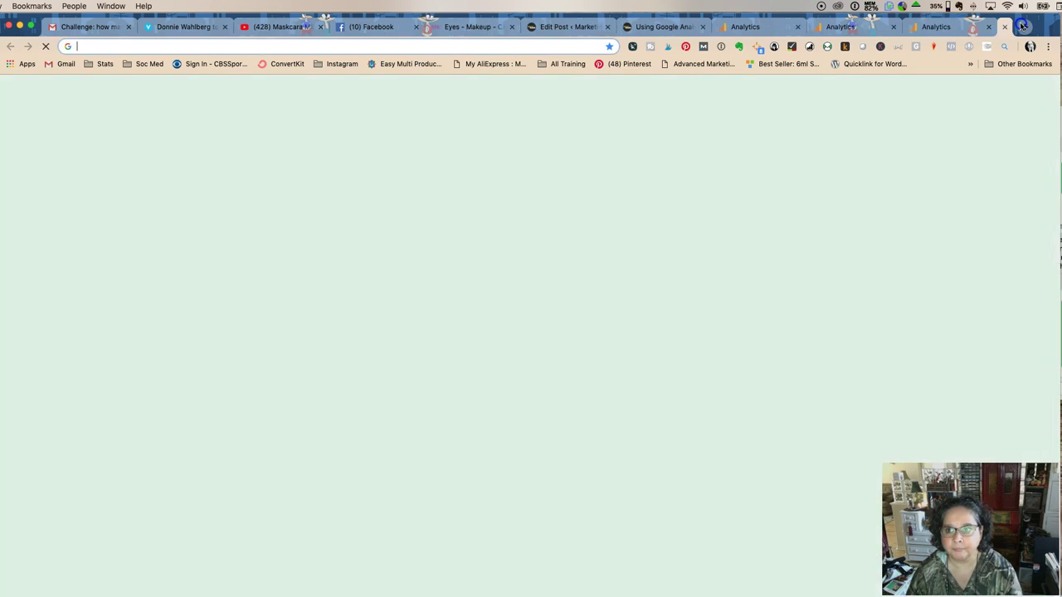
key(ctrl+v)
key(Return)
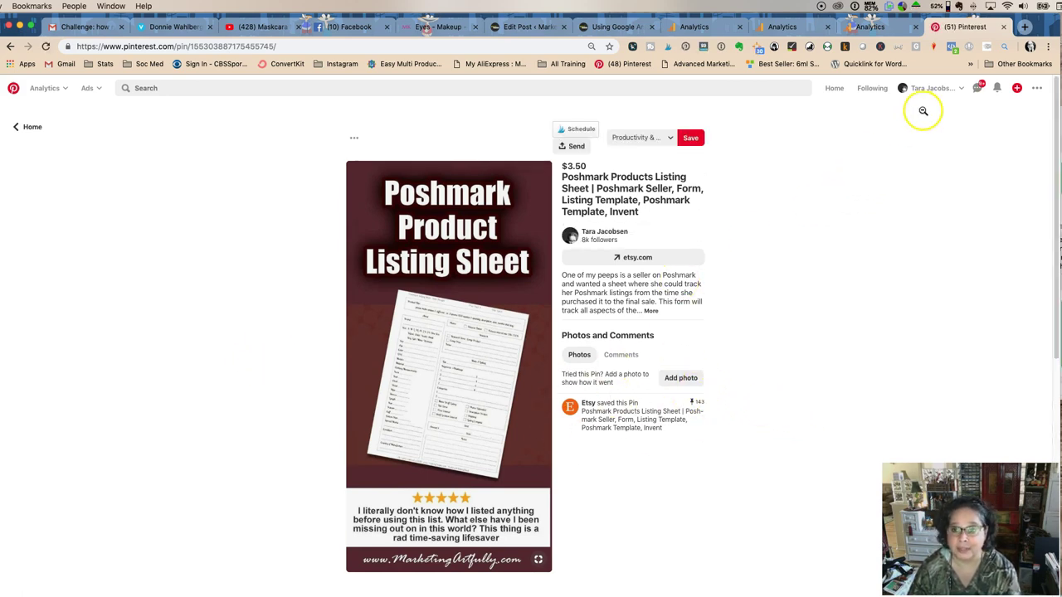
click(1004, 27)
click(461, 479)
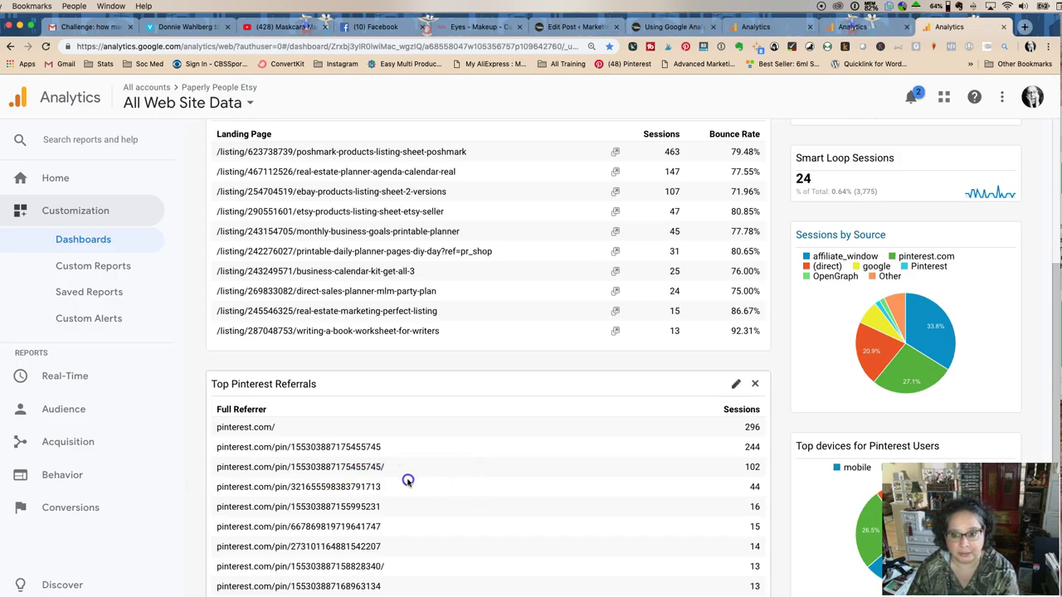
drag(420, 487, 215, 487)
key(super+c)
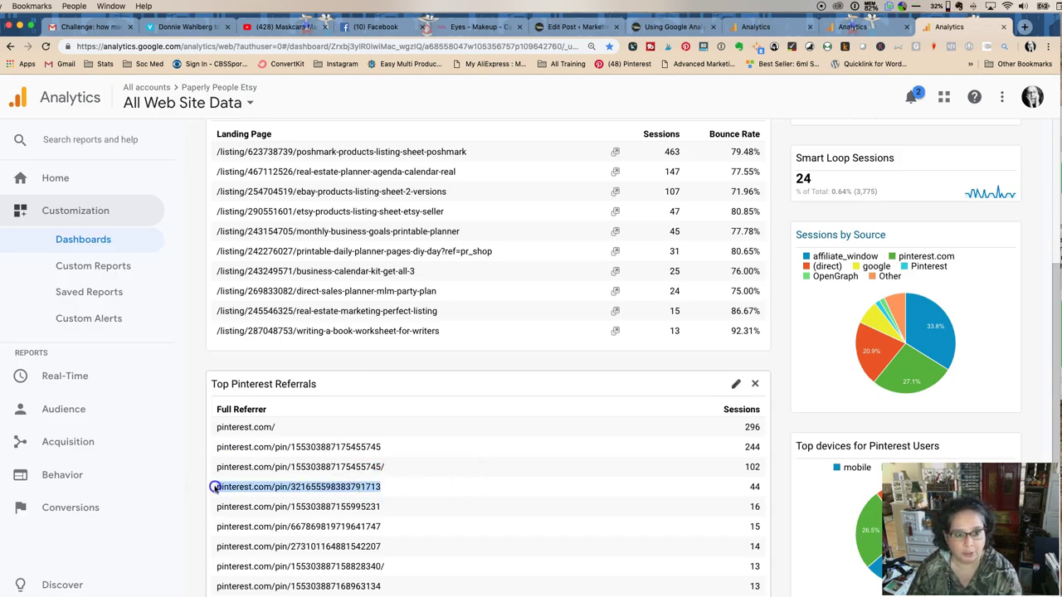
click(1023, 28)
key(super+v)
key(Return)
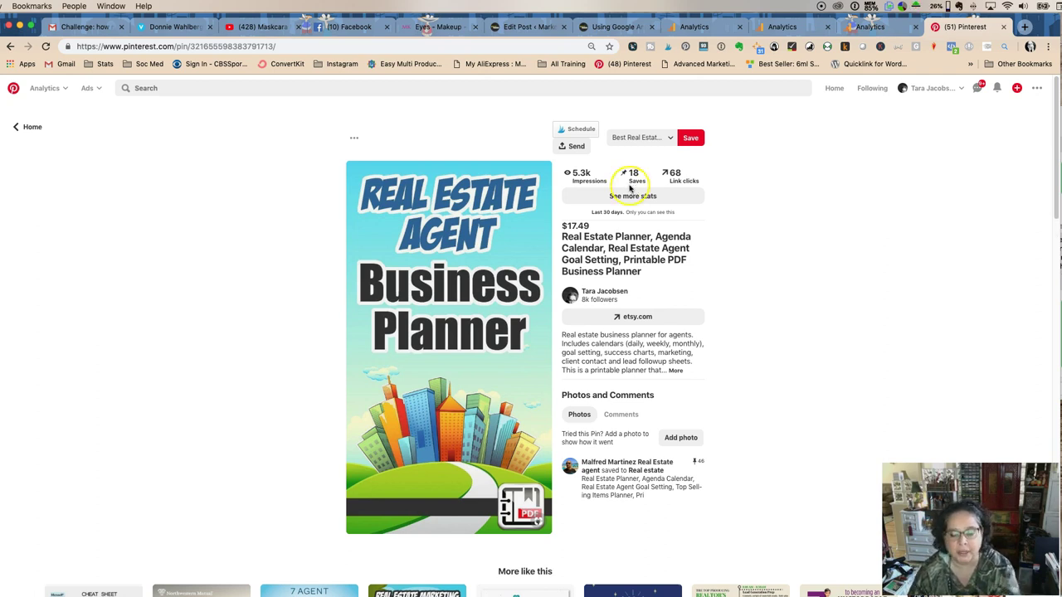
click(871, 27)
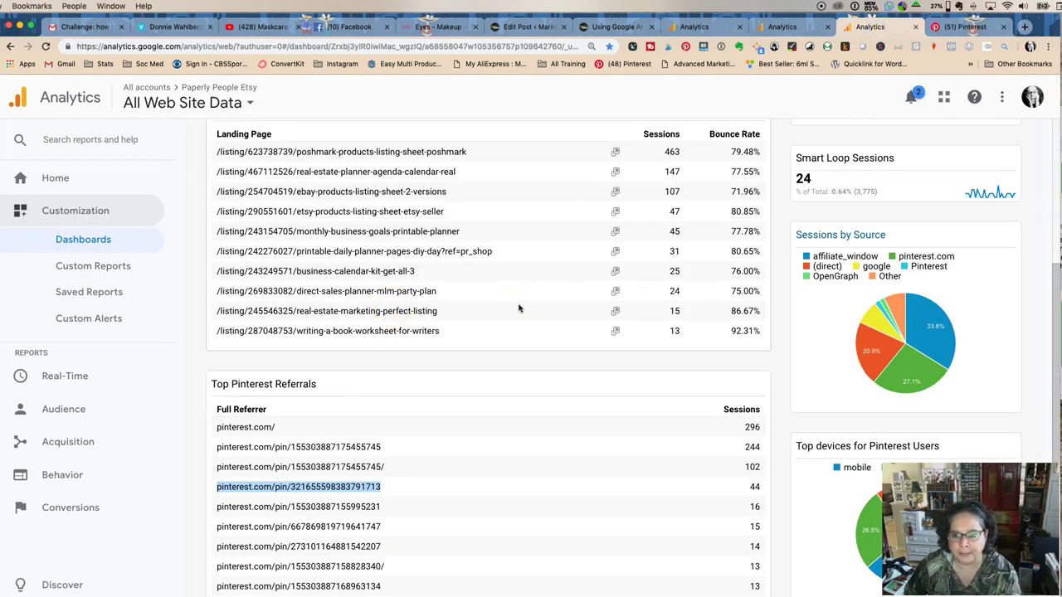
Scroll down to the Traffic resulting from Tailwind Smart Loop Pins table.
scroll(517, 324, down, 3)
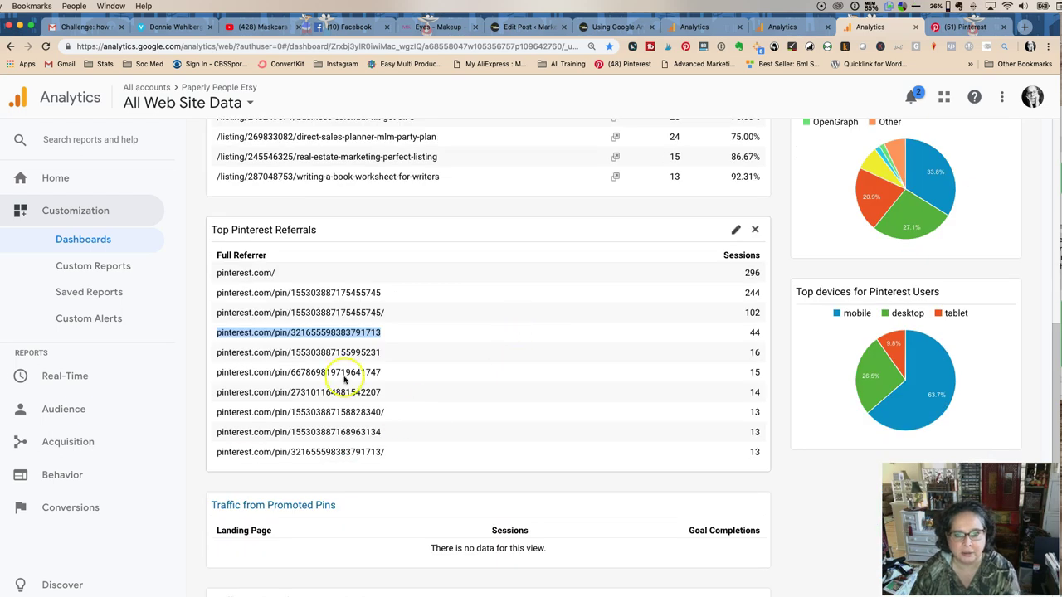
scroll(593, 350, up, 10)
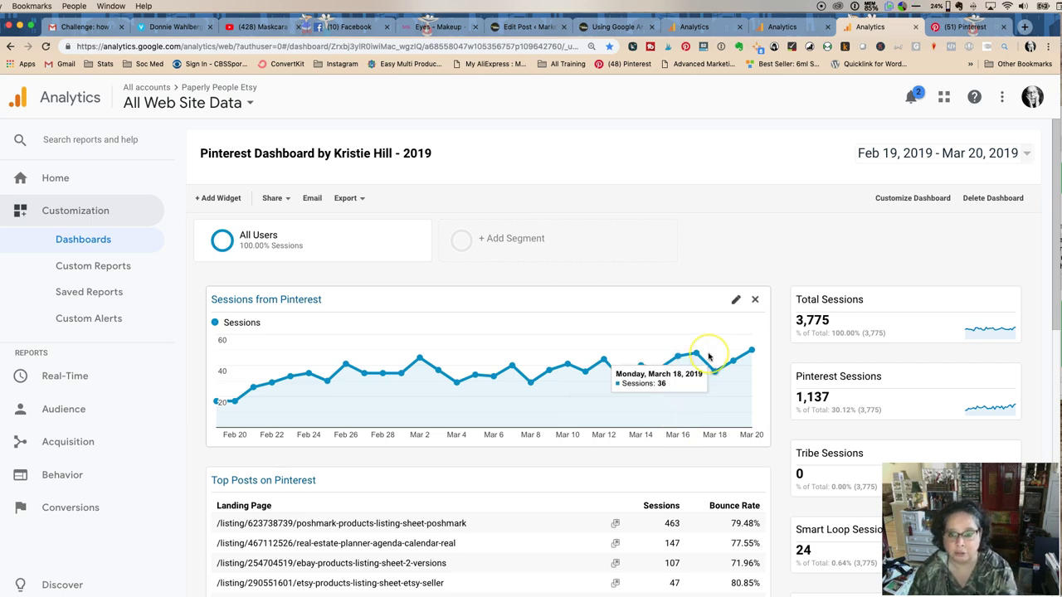
scroll(689, 398, down, 2)
scroll(709, 357, down, 4)
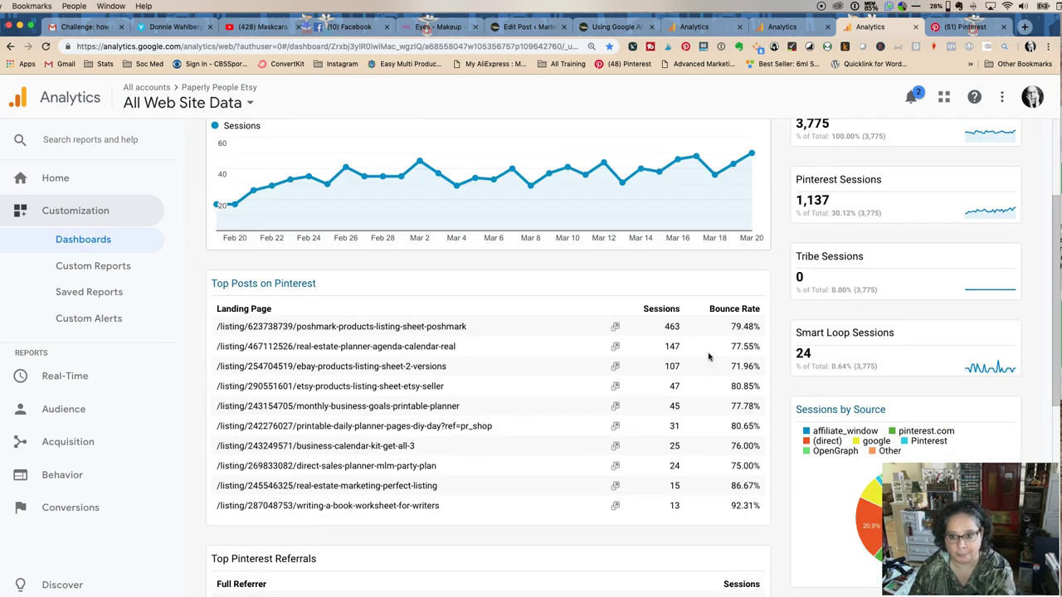
scroll(707, 355, down, 1)
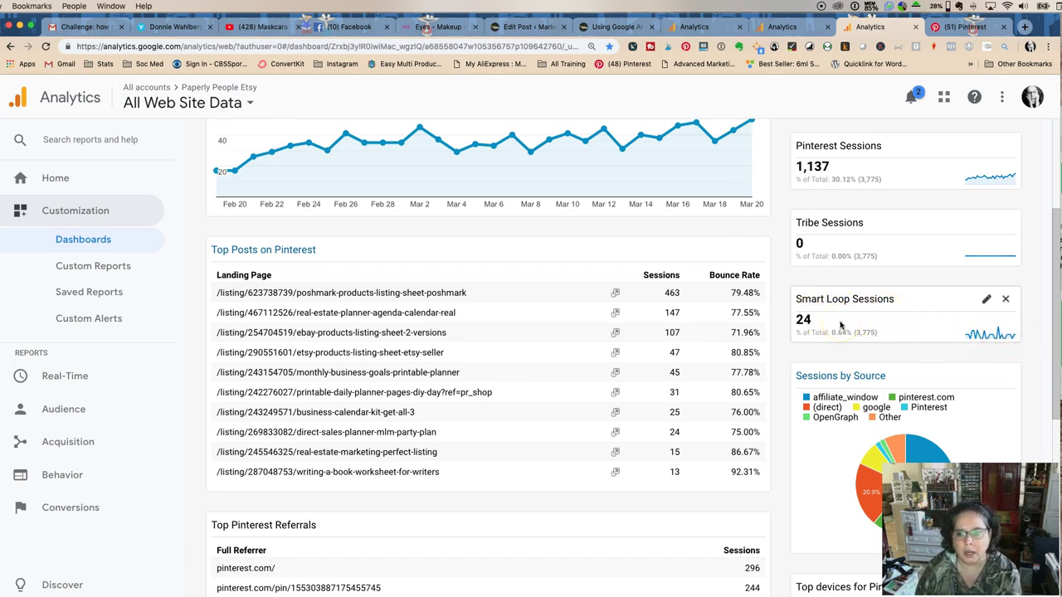
scroll(559, 398, down, 7)
scroll(559, 401, down, 7)
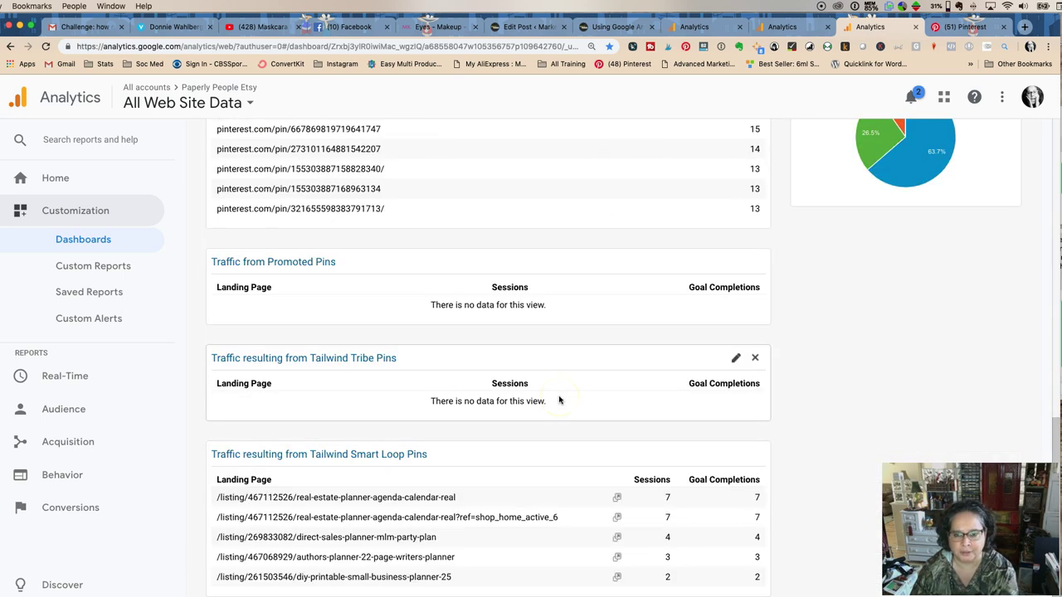
scroll(559, 401, down, 1)
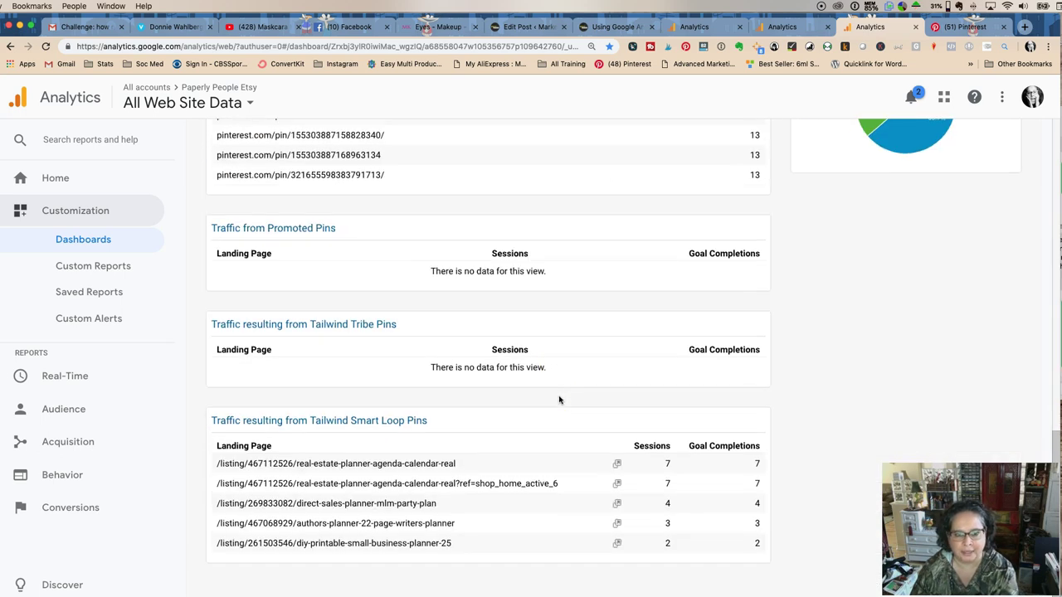
Select the top Smart Loop landing page, real-estate-planner-agenda-calendar-real.
triple_click(347, 464)
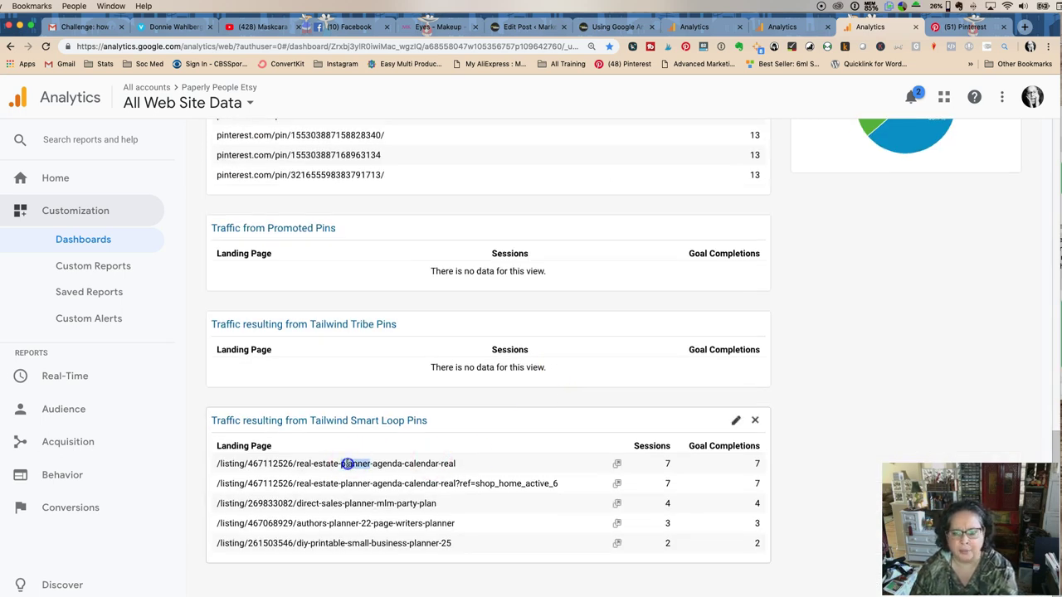
triple_click(420, 483)
click(384, 457)
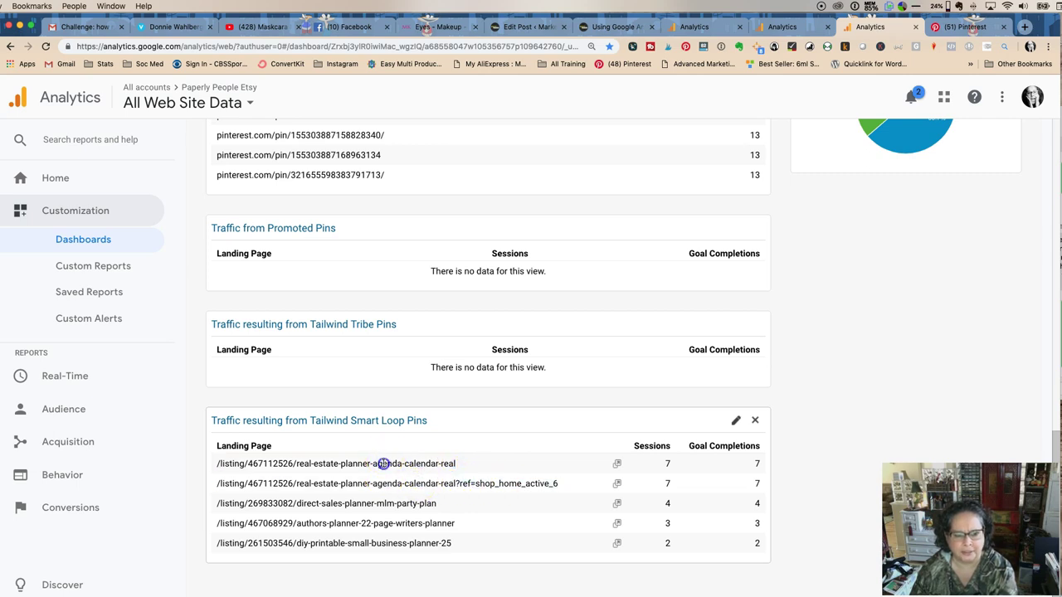
triple_click(385, 463)
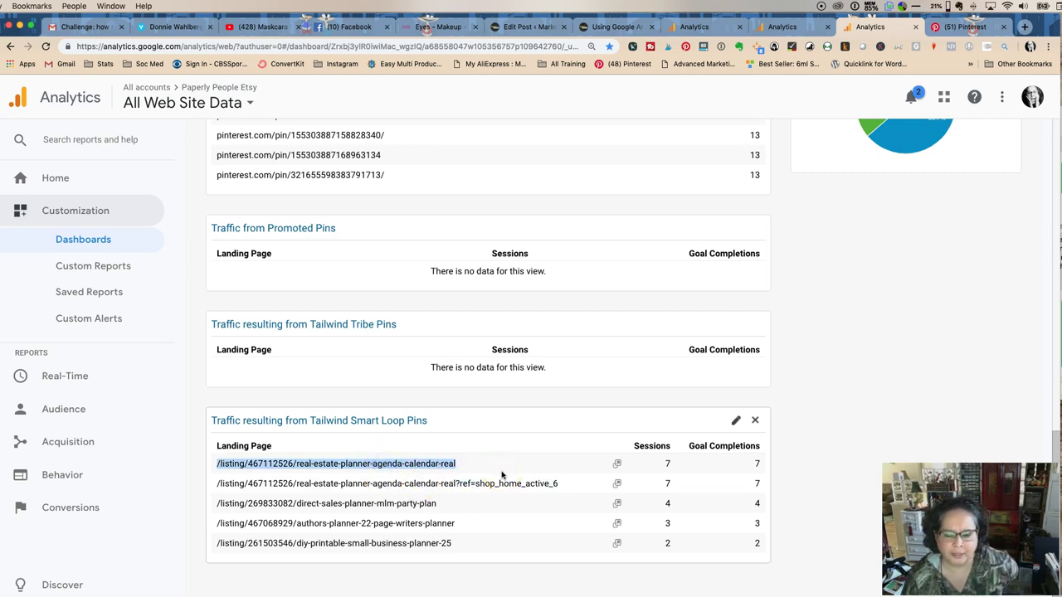
scroll(501, 474, up, 1)
Scroll to the dashboard top, down to the referrals, and back to Top Posts on Pinterest.
scroll(501, 475, up, 5)
scroll(501, 475, up, 10)
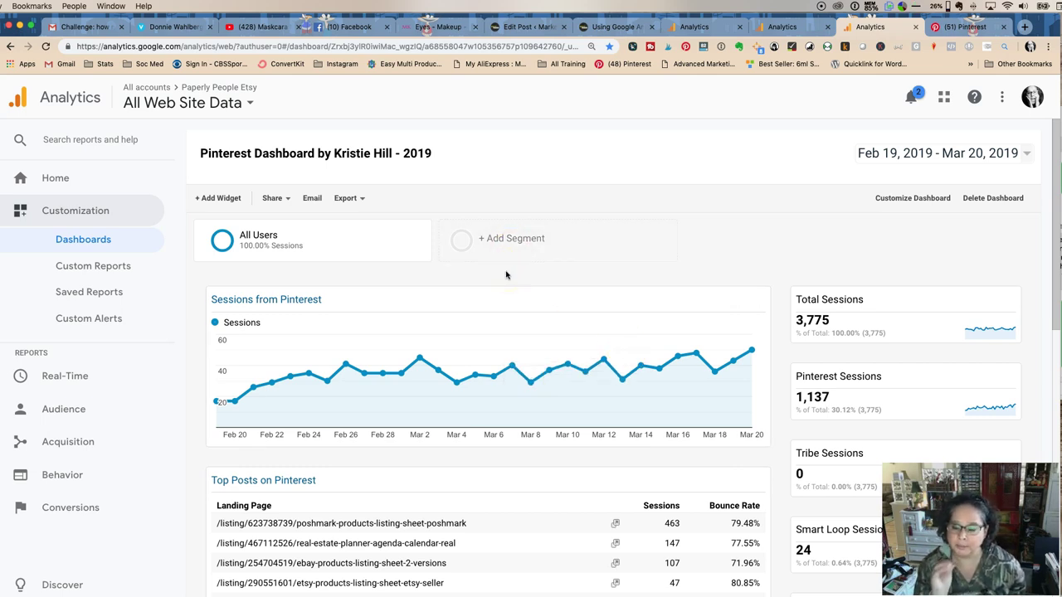
scroll(506, 275, down, 6)
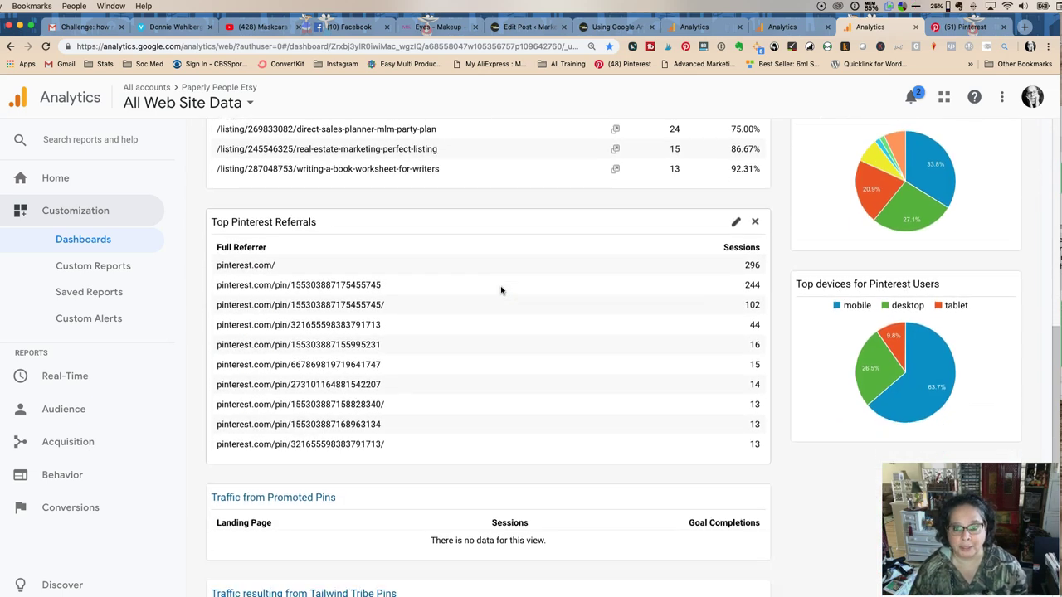
scroll(501, 290, up, 3)
scroll(501, 291, up, 3)
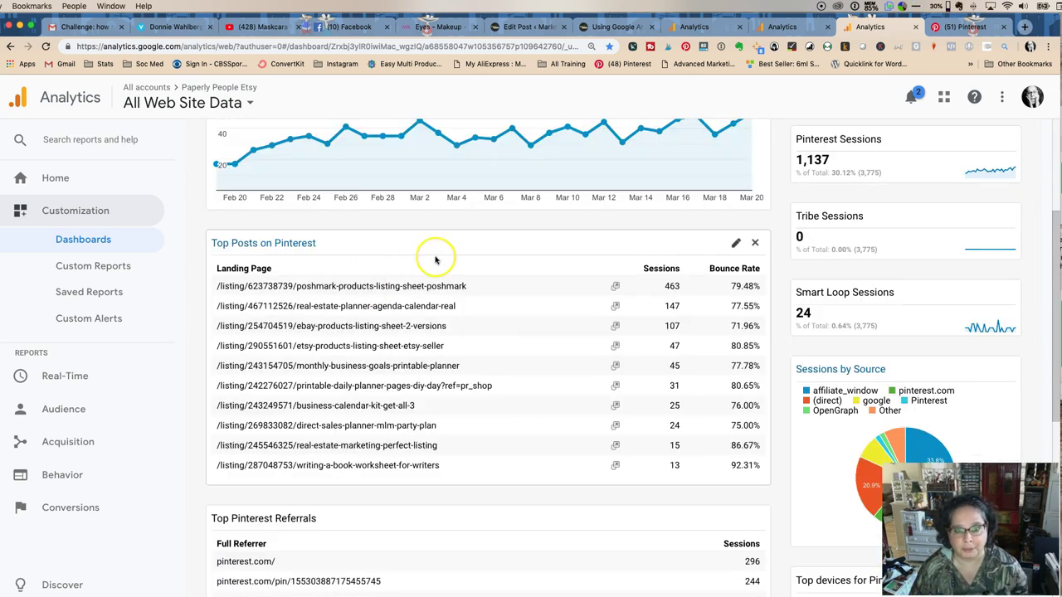